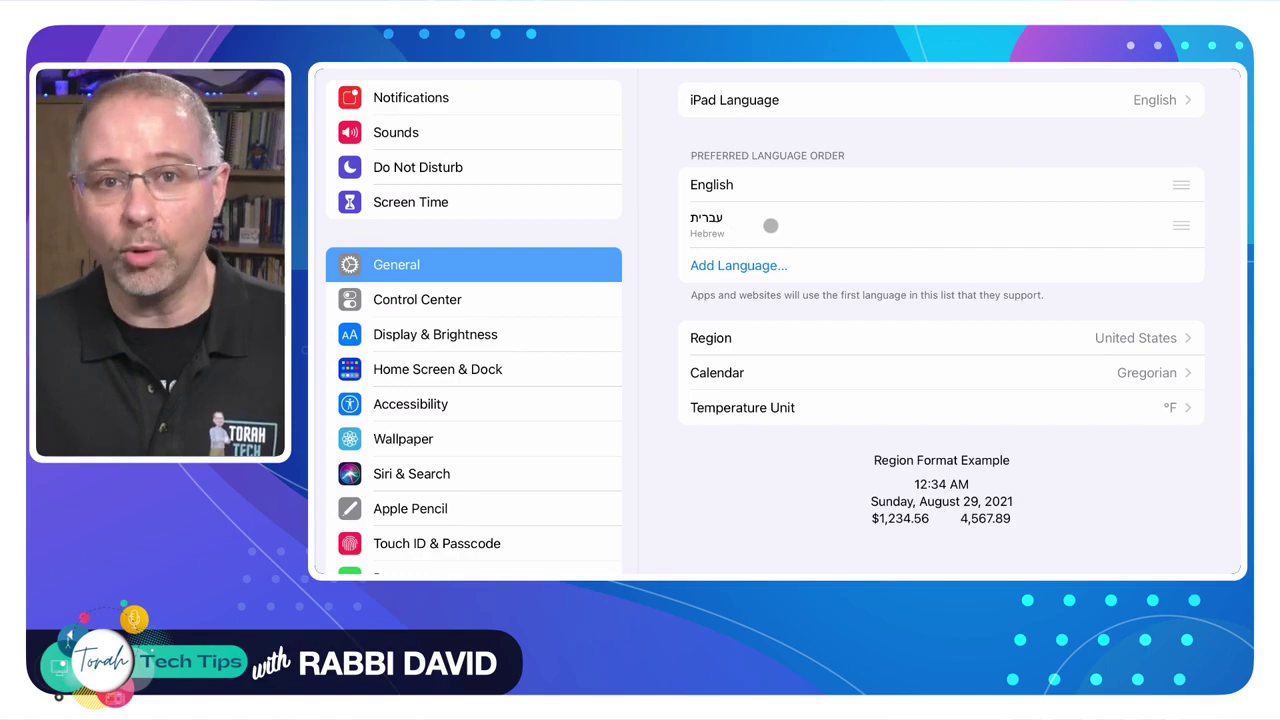
# Switch to the Instagram post in Canva, add a heading and replace its placeholder with שלום using the Hebrew keyboard
pyautogui.hscroll(-5, 770, 226)
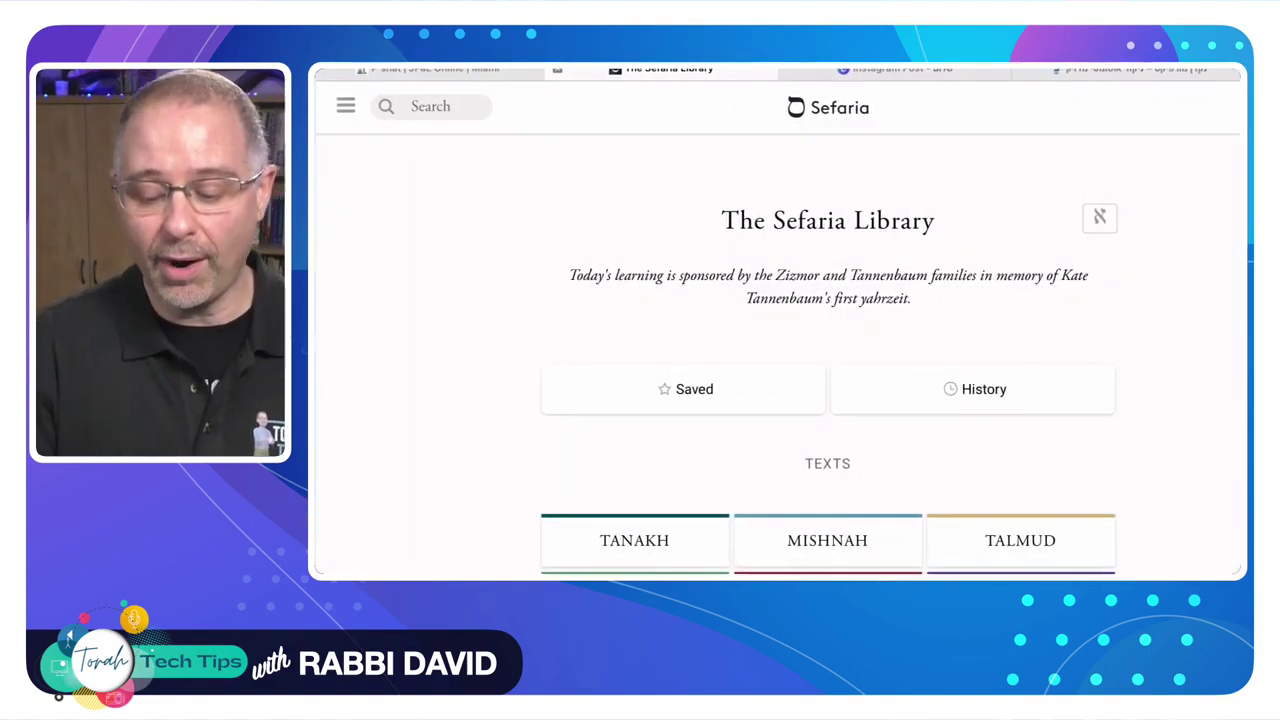
pyautogui.hotkey('ctrl', 'Tab')
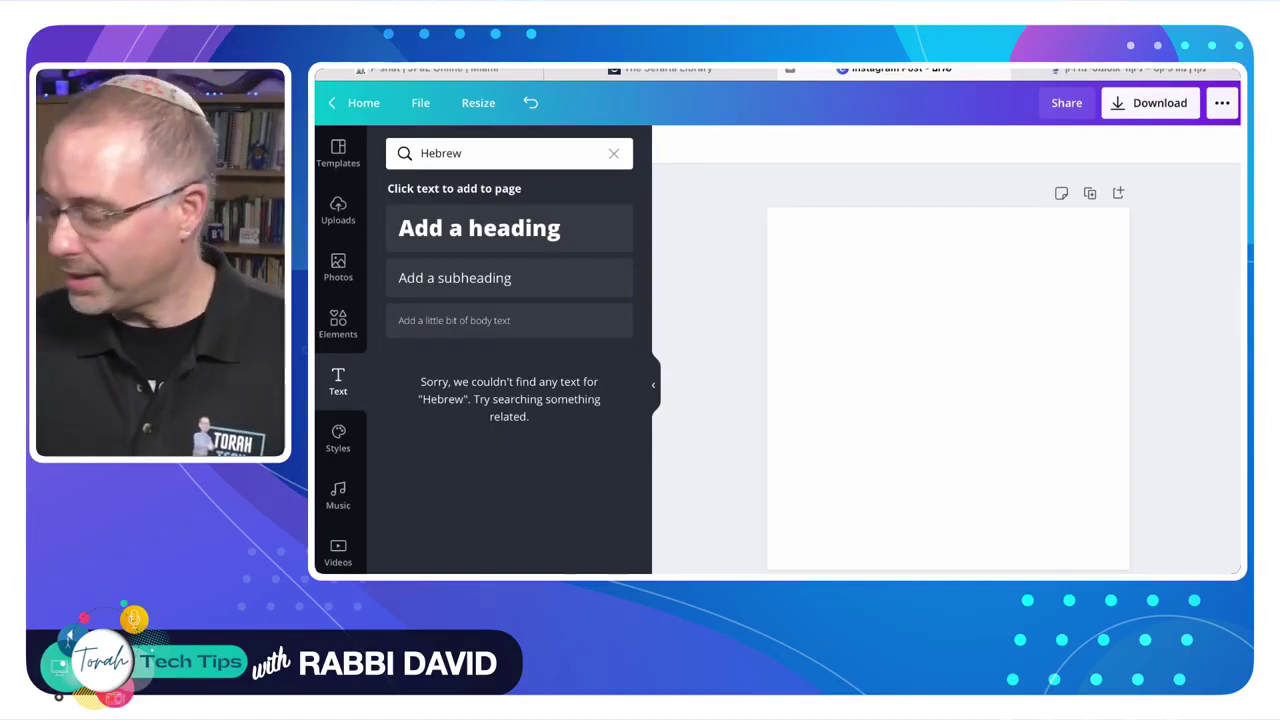
pyautogui.click(540, 230)
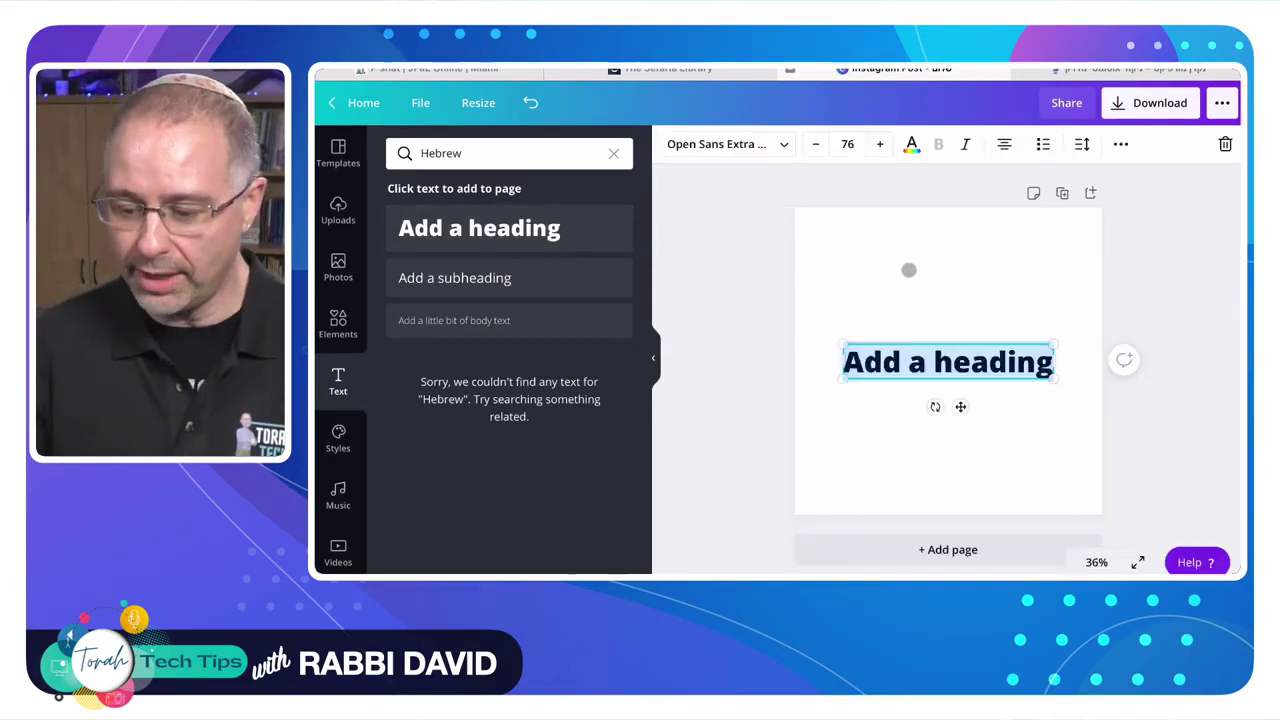
pyautogui.hotkey('ctrl', 'space')
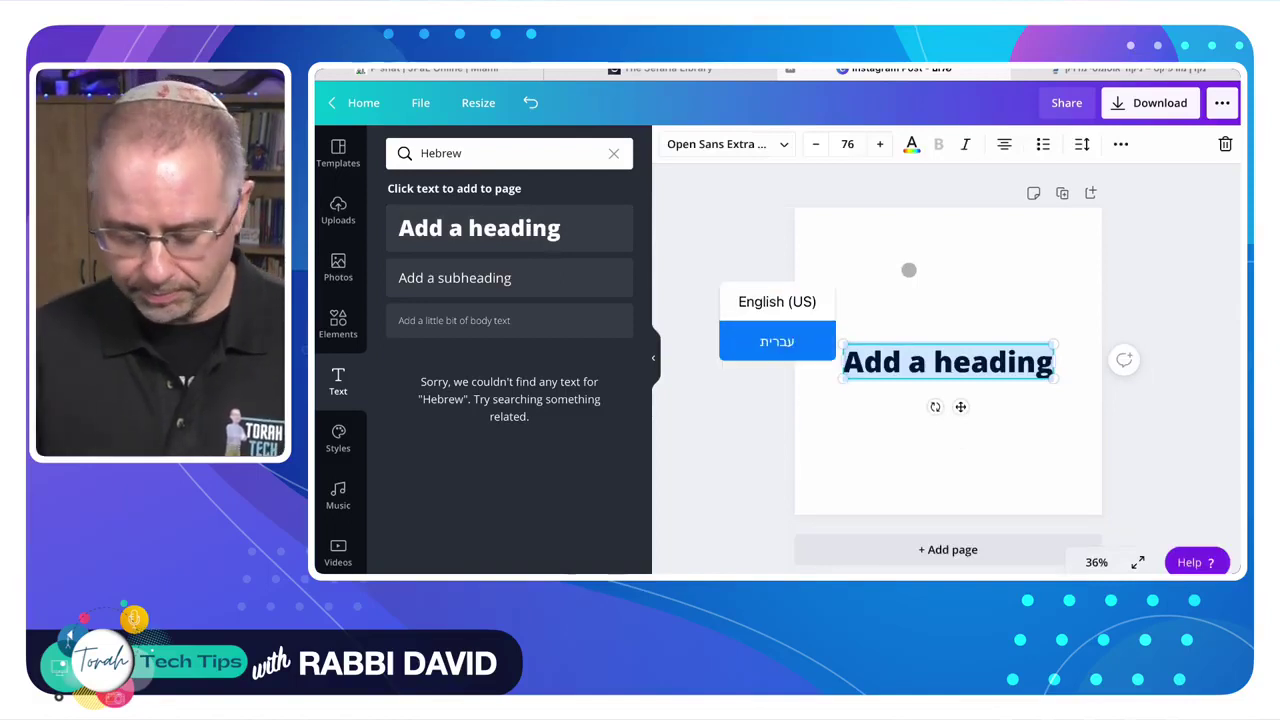
pyautogui.write('שלום')
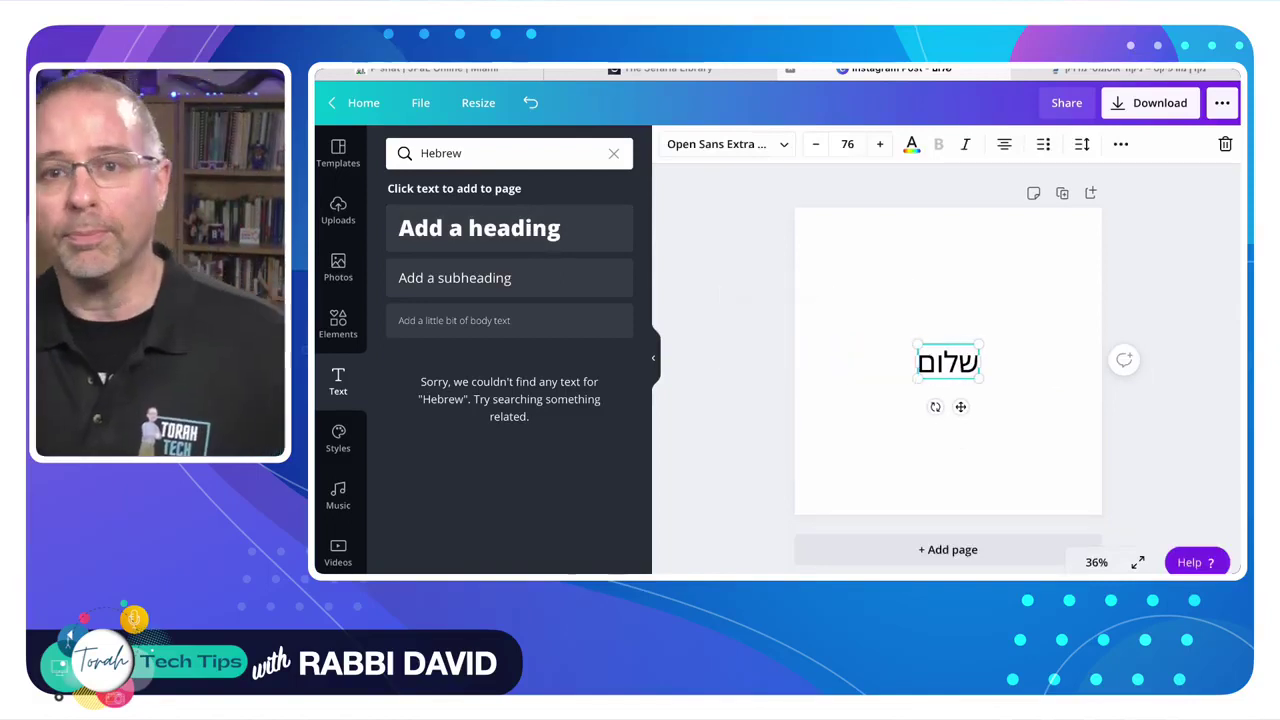
# Enlarge the שלום heading to font size 310 so it spans most of the page width
pyautogui.moveTo(918, 343); pyautogui.dragTo(806, 282)
pyautogui.scroll(-1, 892, 330)
pyautogui.click(976, 317)
pyautogui.scroll(-1, 976, 317)
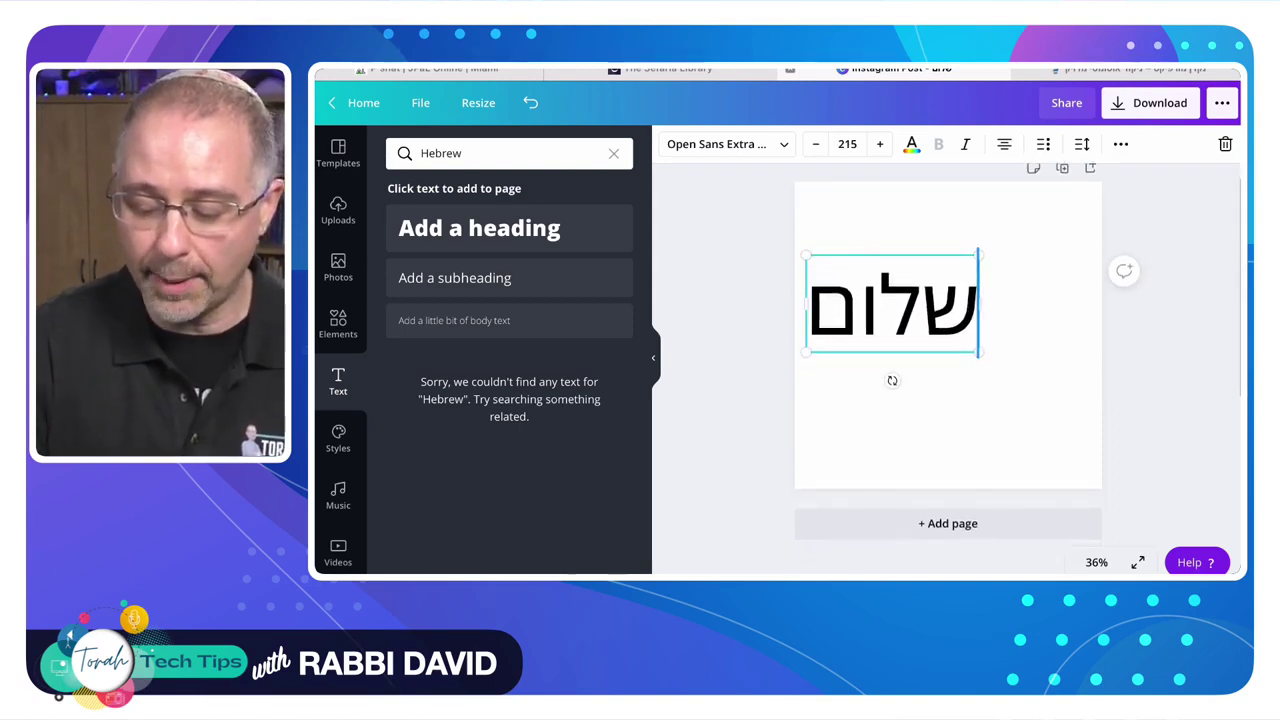
pyautogui.moveTo(979, 256); pyautogui.dragTo(1054, 212)
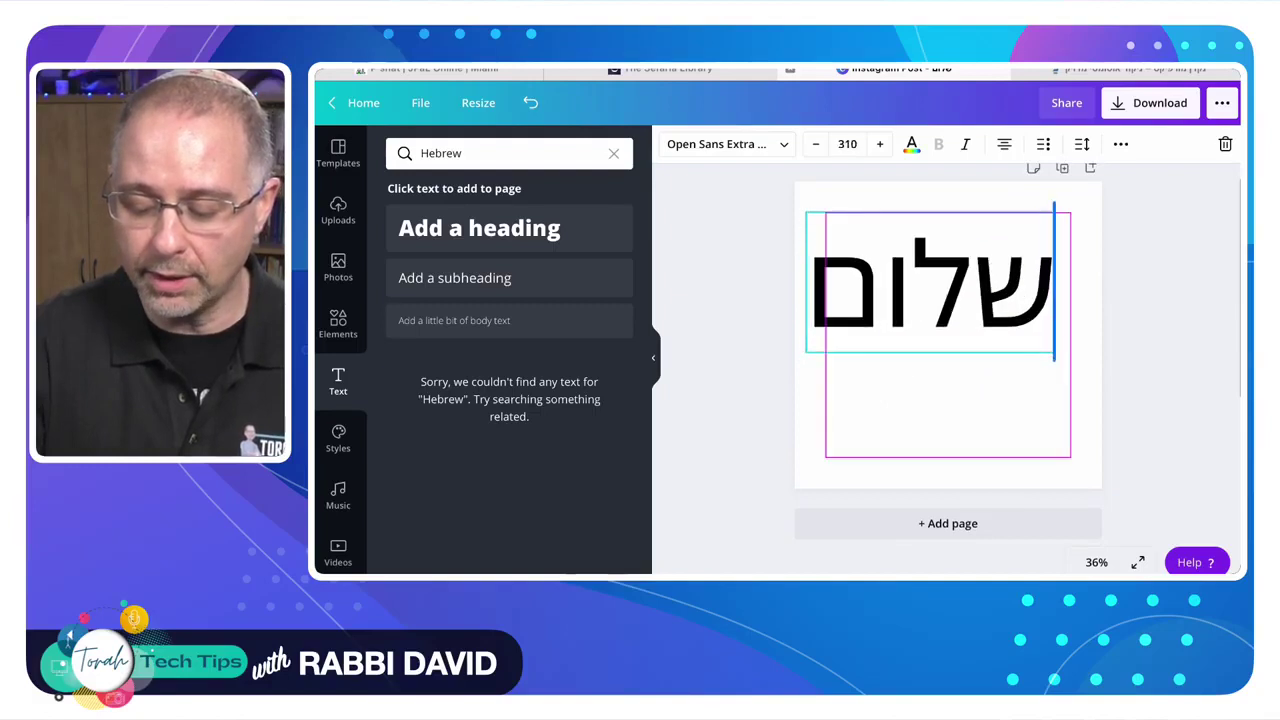
pyautogui.press('Escape')
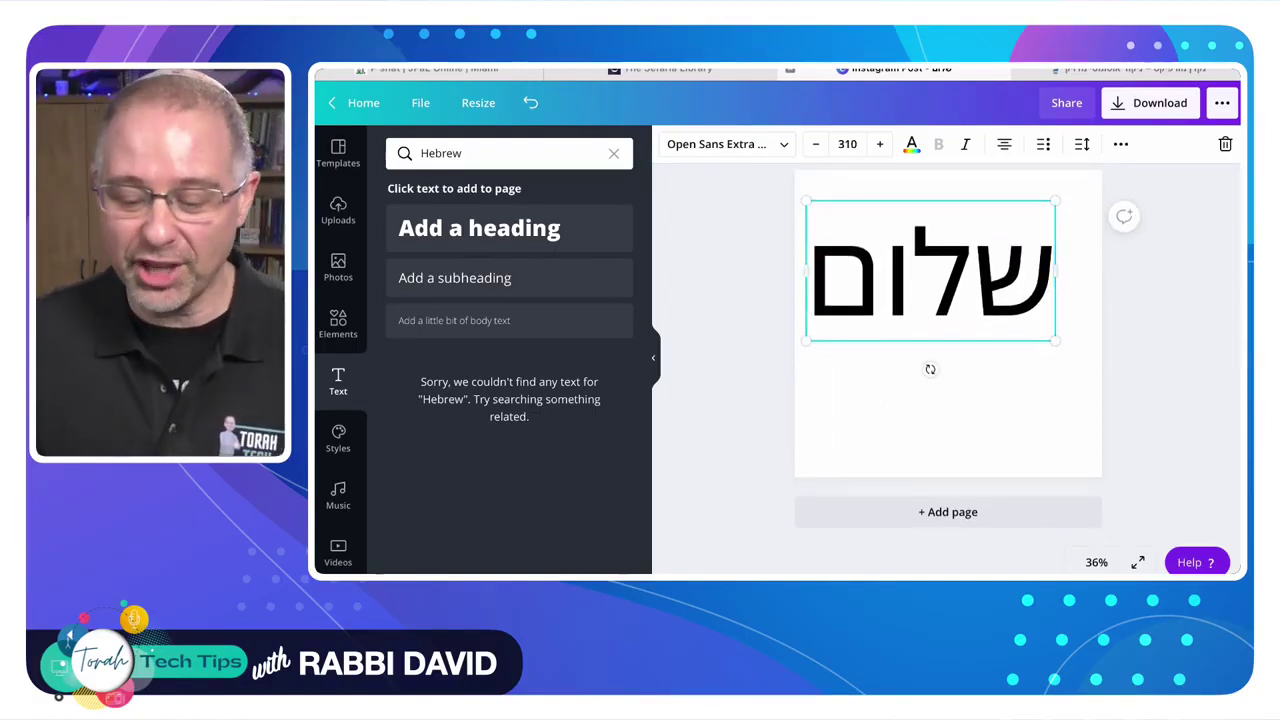
# Try the Hebrew fonts Prehistoric, Sabress Light and Trabelsi on the שלום heading, and set it to stanga black
pyautogui.doubleClick(908, 290)
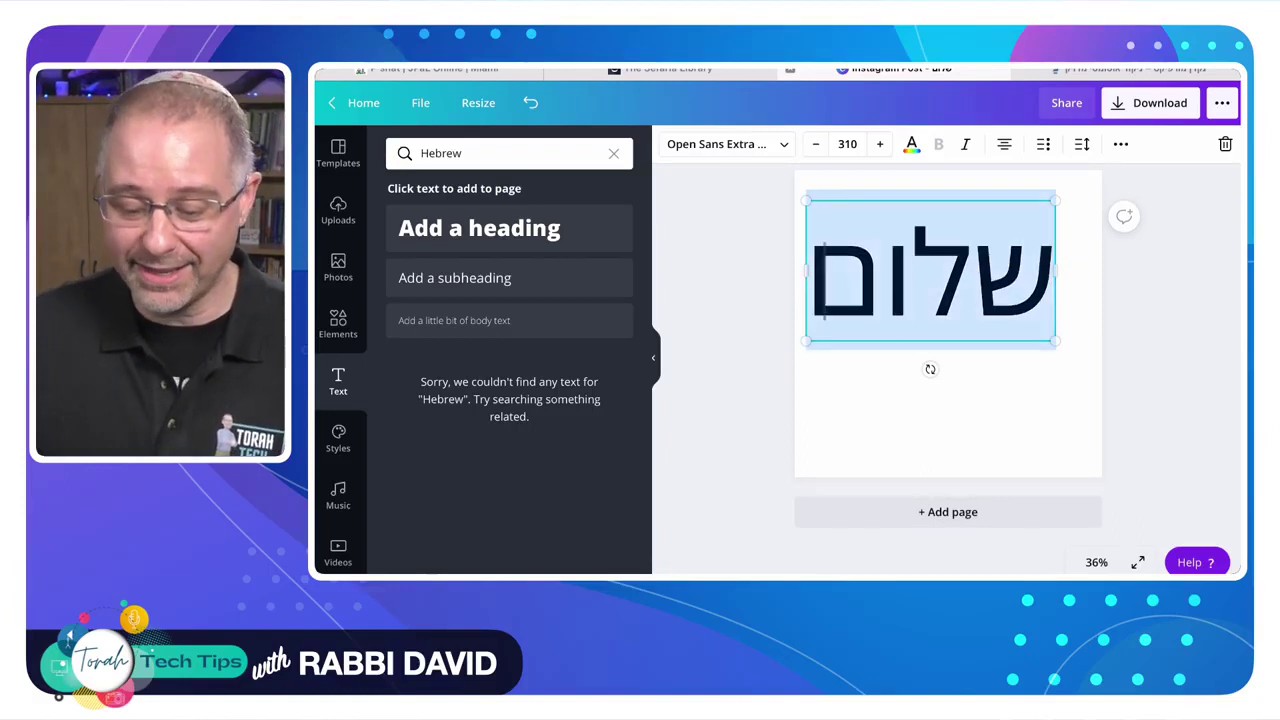
pyautogui.click(720, 150)
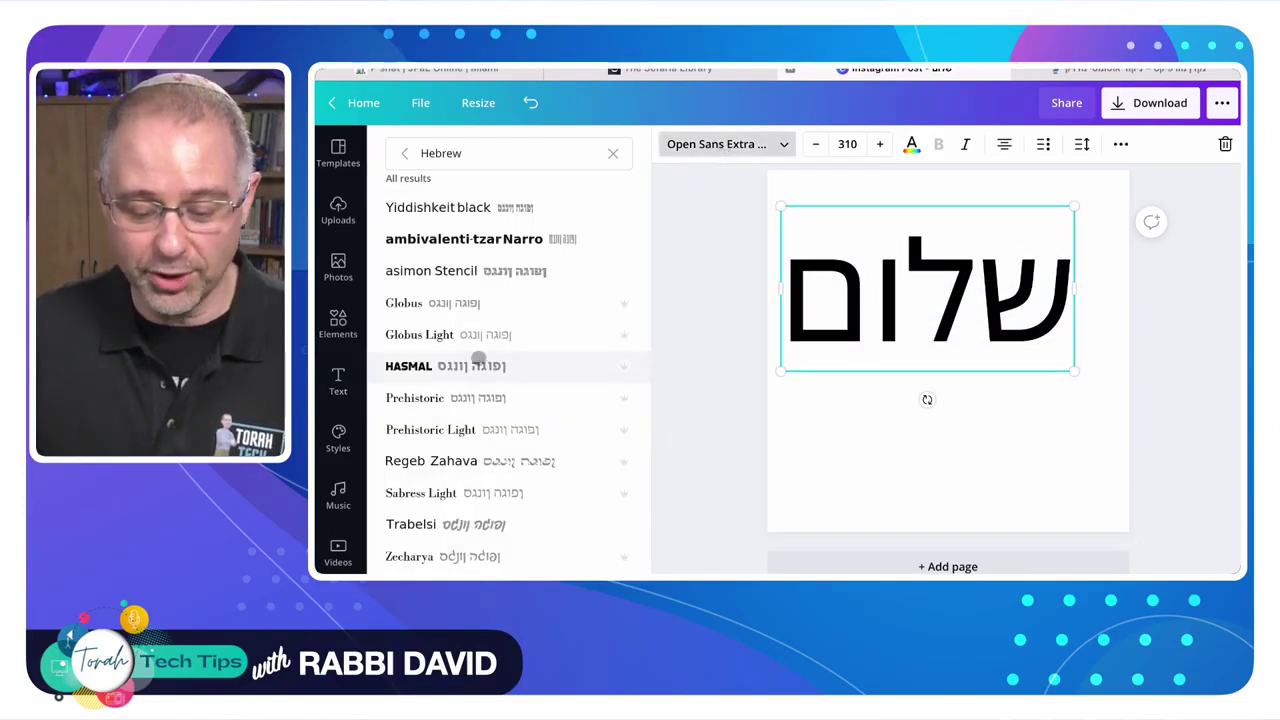
pyautogui.click(465, 397)
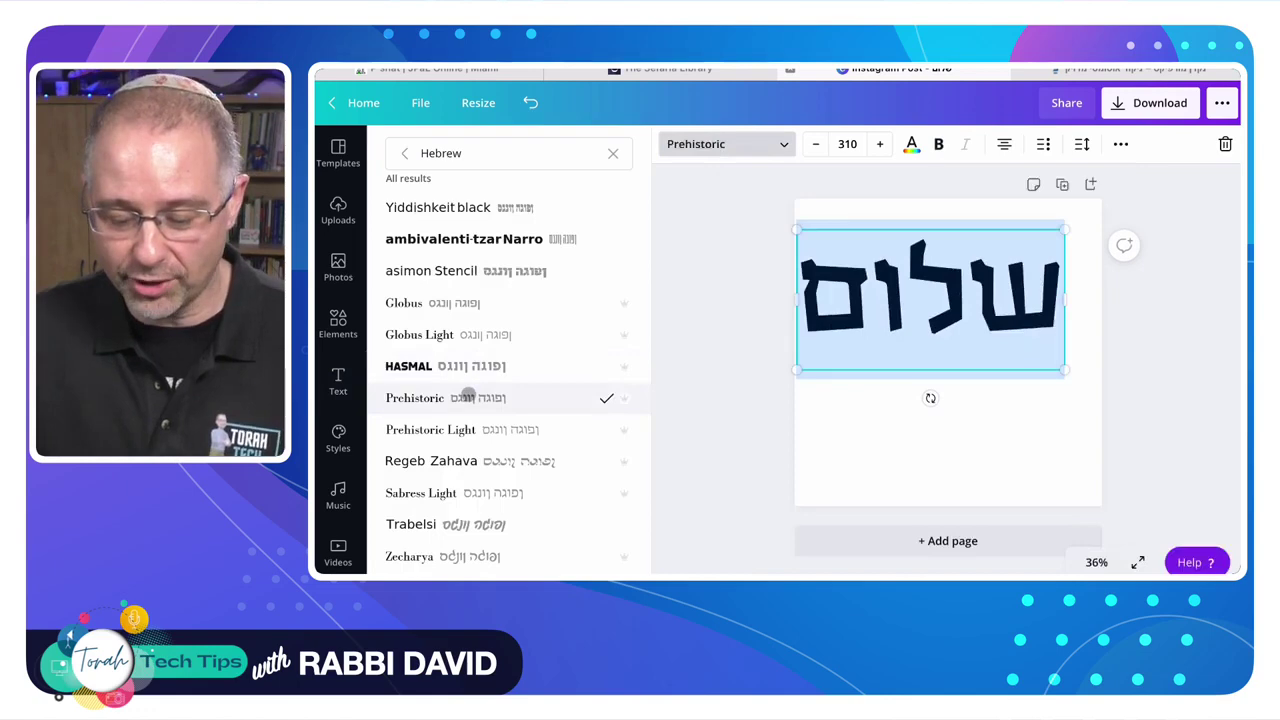
pyautogui.click(484, 492)
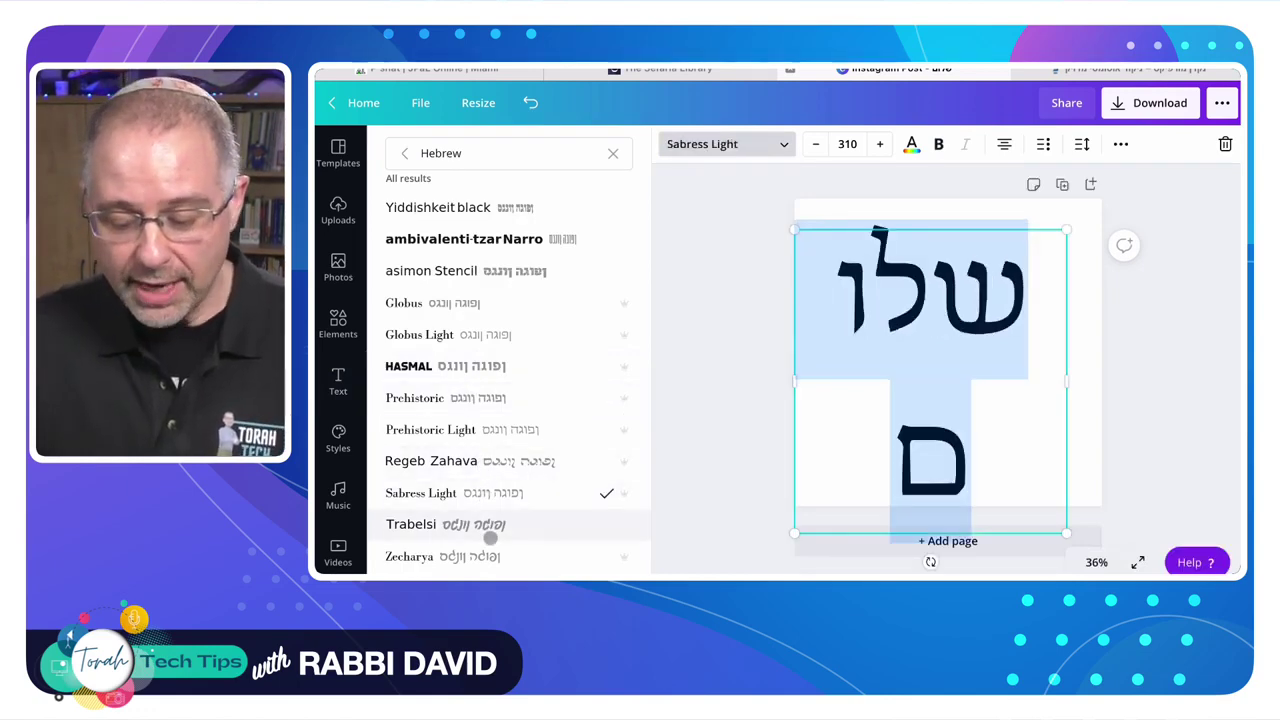
pyautogui.click(490, 530)
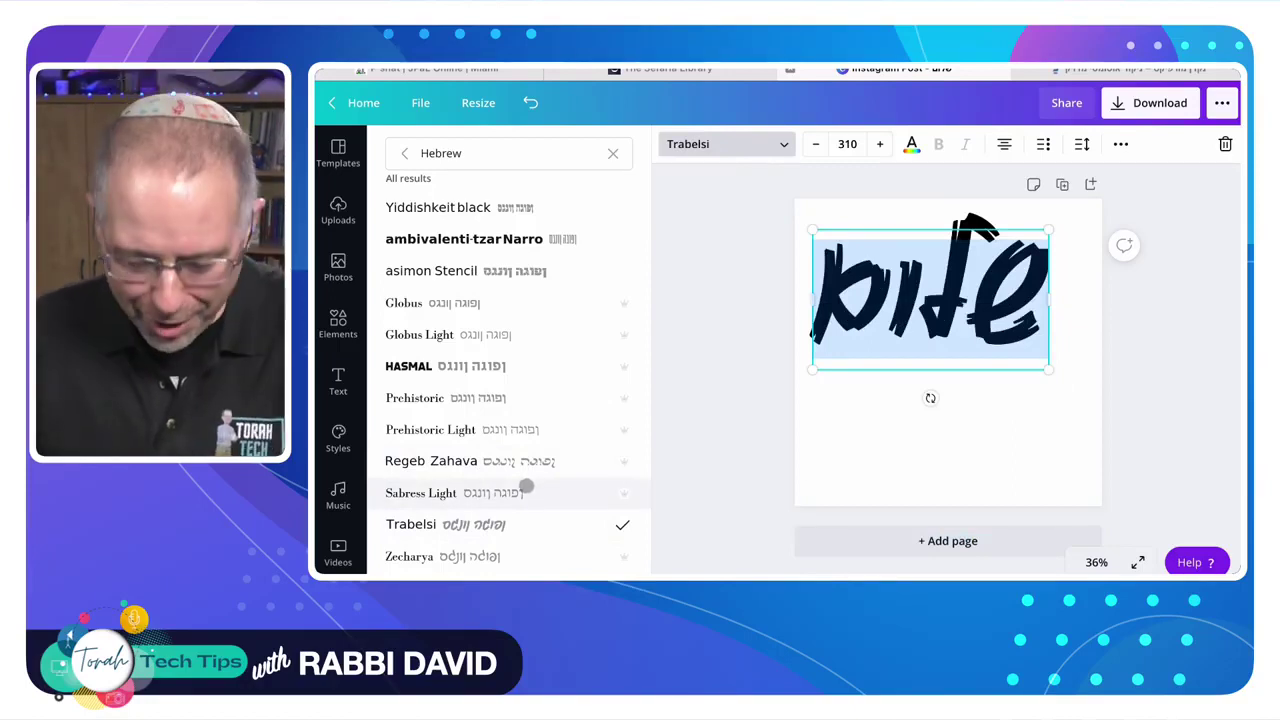
pyautogui.scroll(-1, 527, 483)
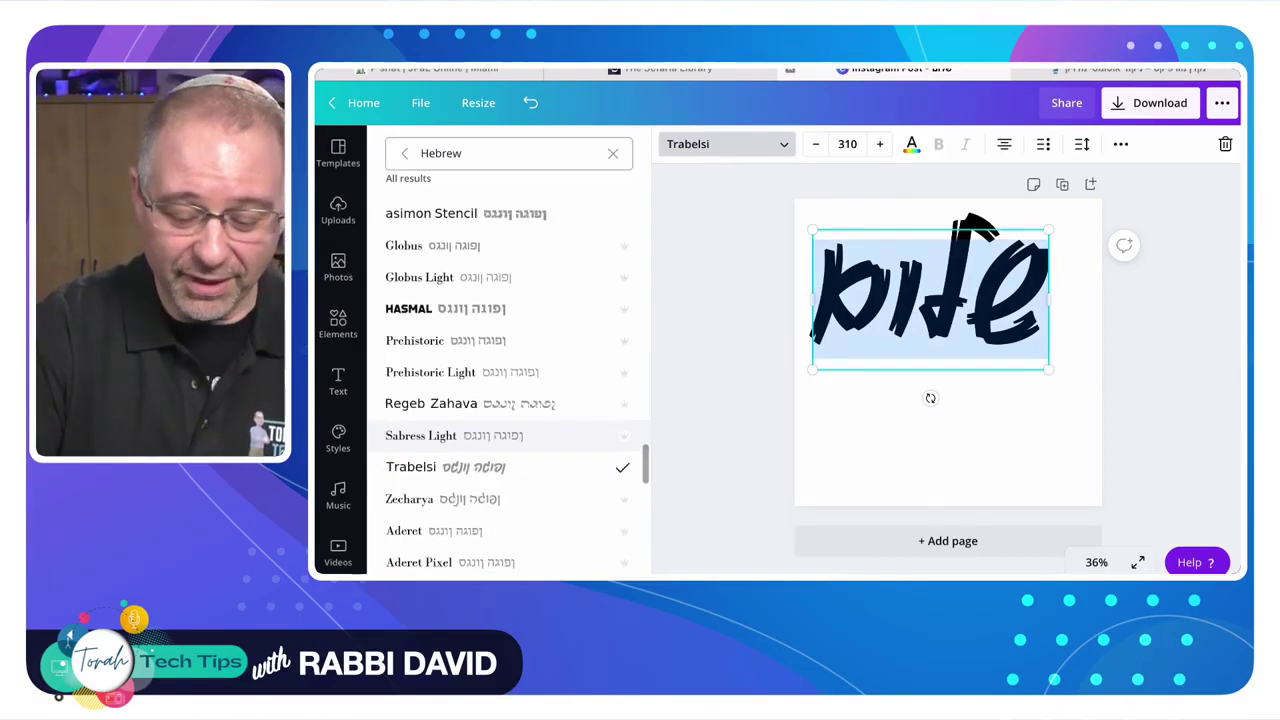
pyautogui.scroll(3, 527, 483)
pyautogui.click(447, 289)
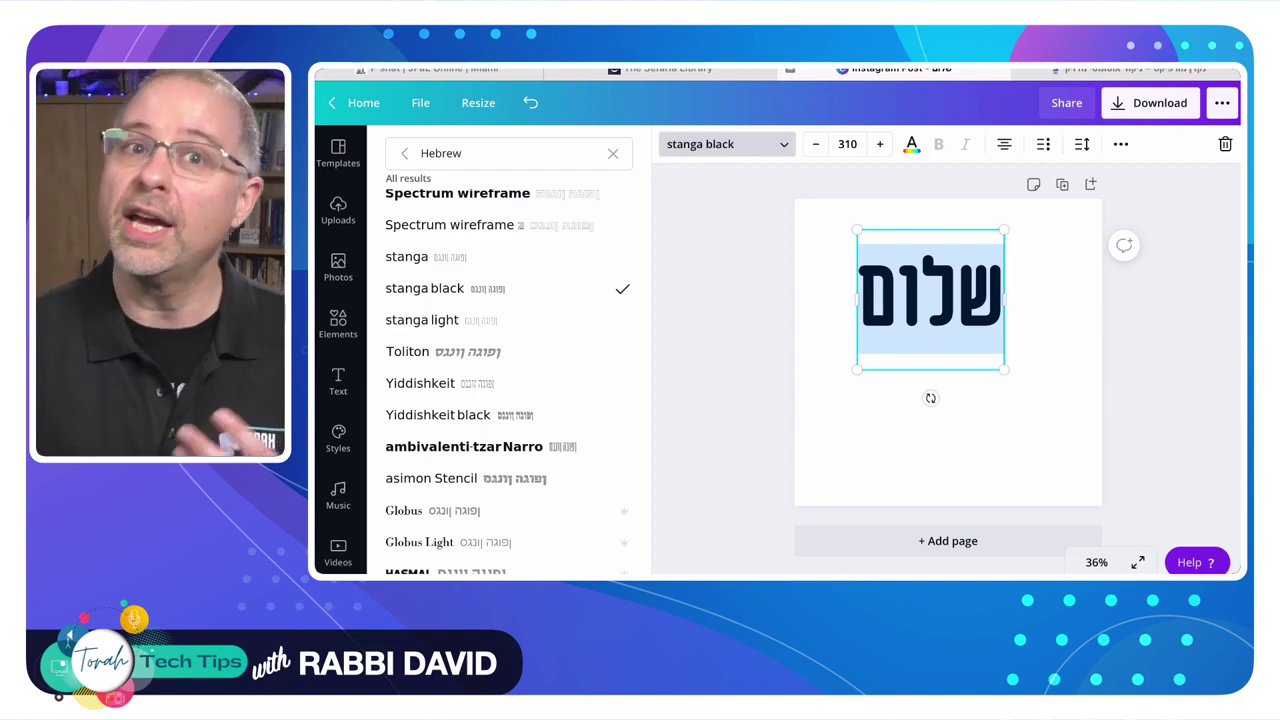
# Switch to the Sefaria library and open Siddur Ashkenaz from the Liturgy texts
pyautogui.click(667, 71)
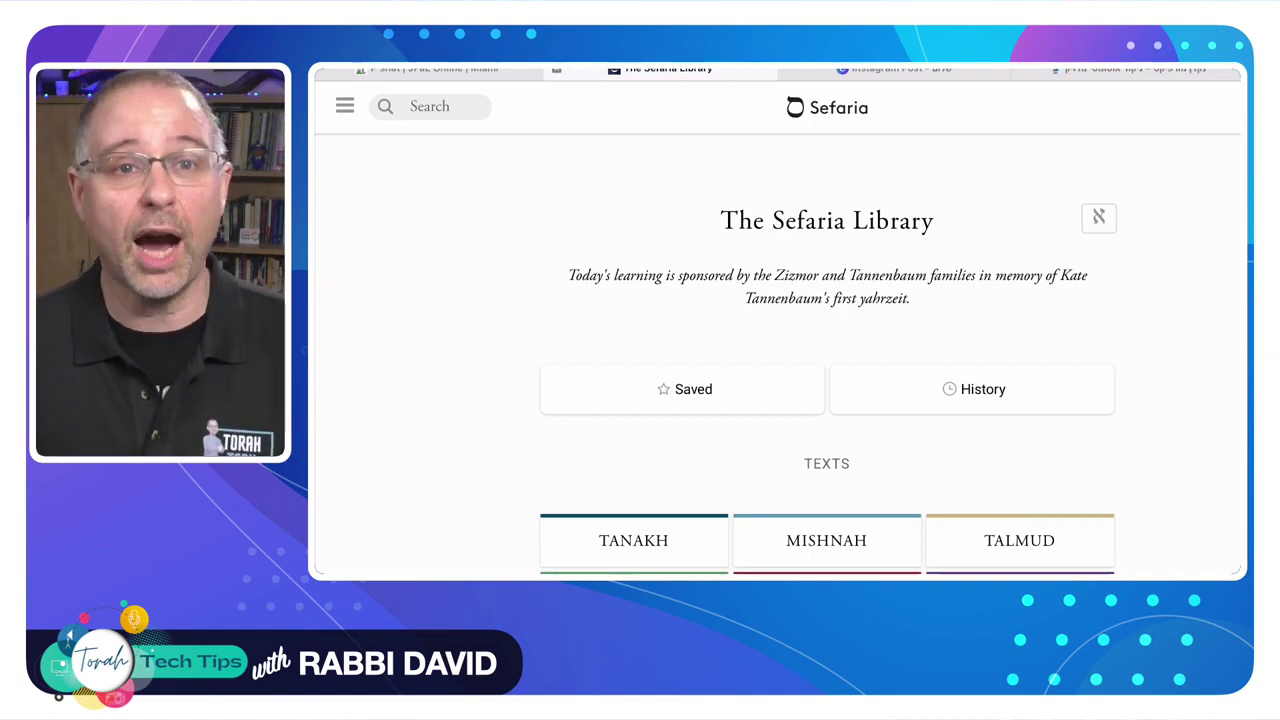
pyautogui.scroll(-3, 827, 355)
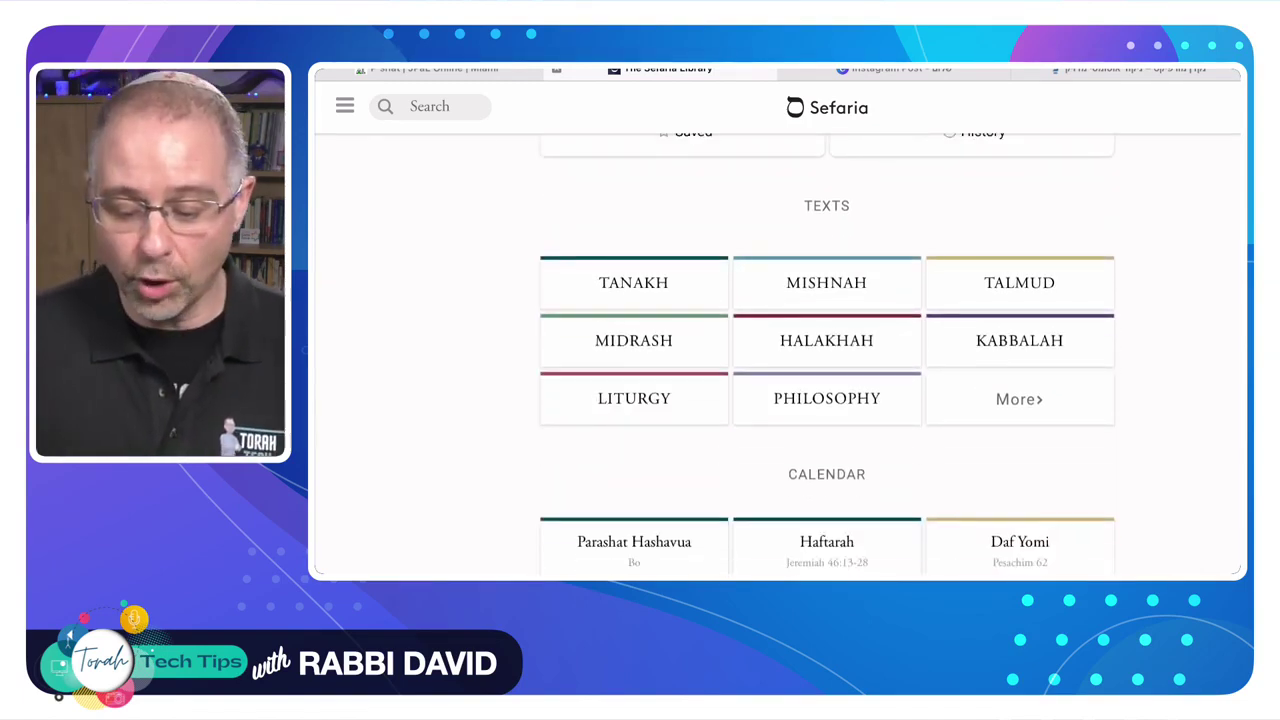
pyautogui.click(634, 400)
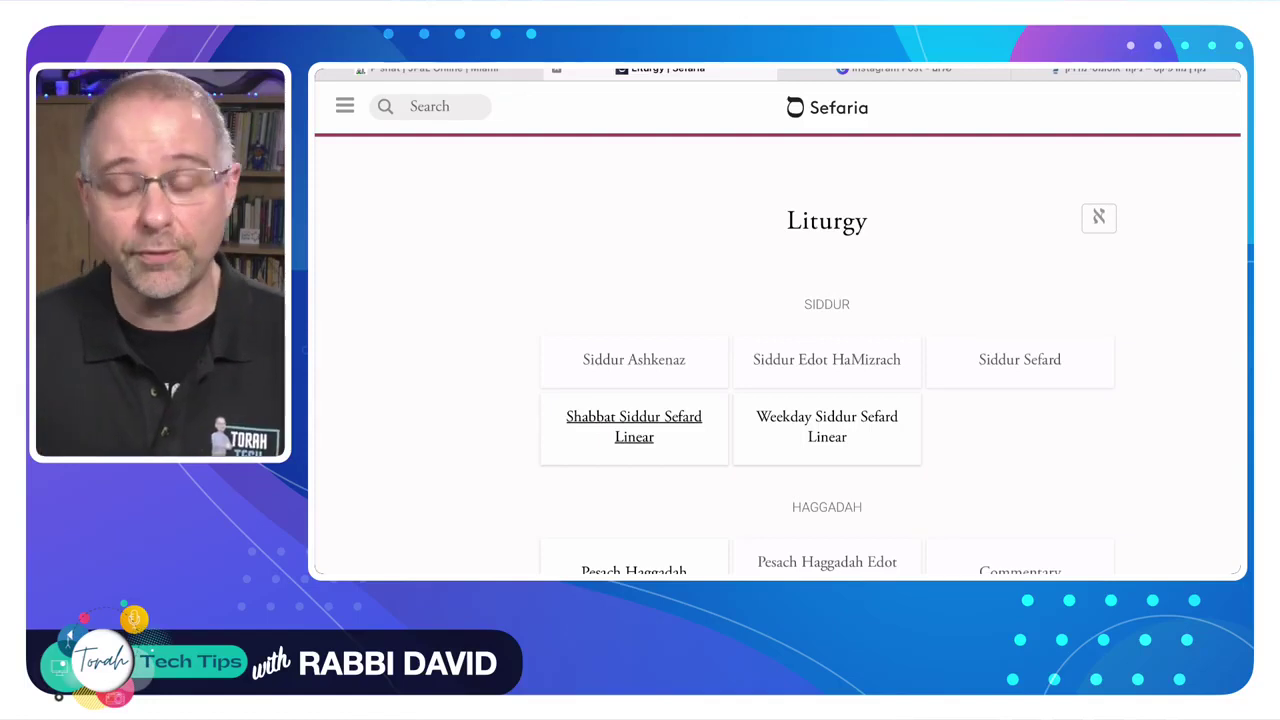
pyautogui.click(634, 359)
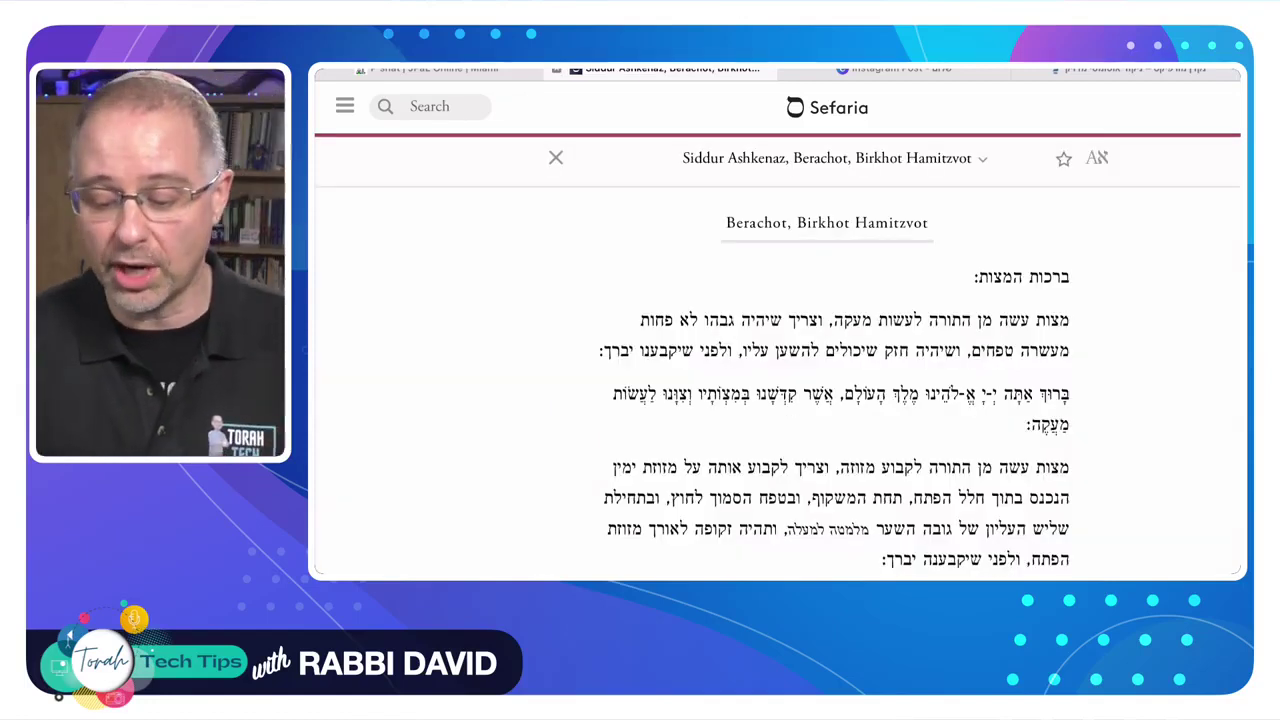
# Open the Shema text from the Siddur's table of contents, under Weekday, Shacharit, Blessings of the Shema
pyautogui.click(834, 159)
pyautogui.scroll(-3, 777, 380)
pyautogui.click(563, 242)
pyautogui.click(580, 276)
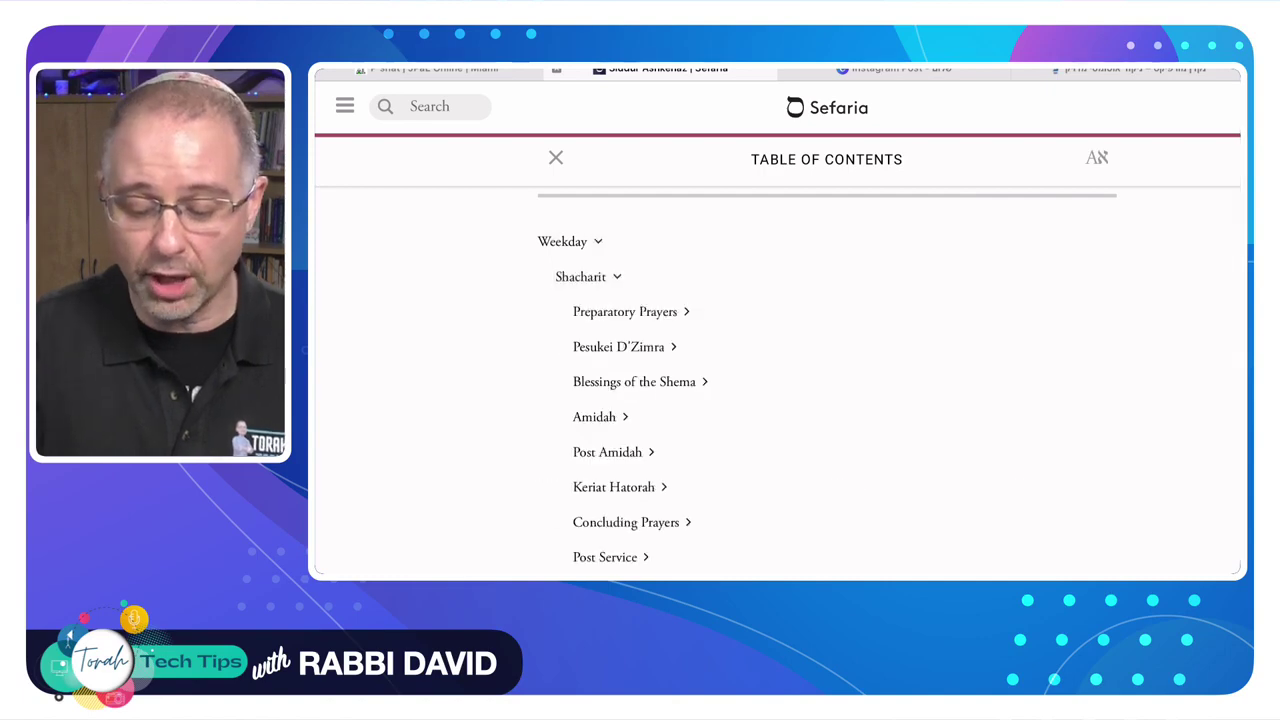
pyautogui.click(634, 382)
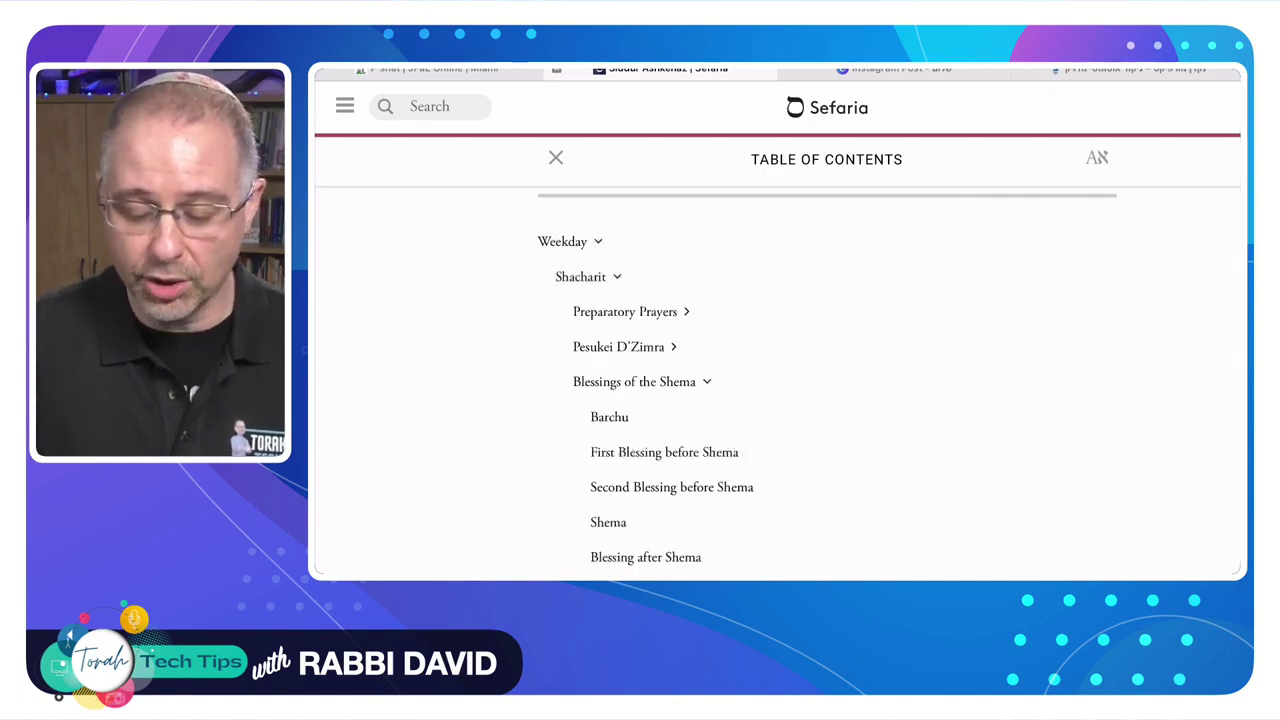
pyautogui.click(608, 522)
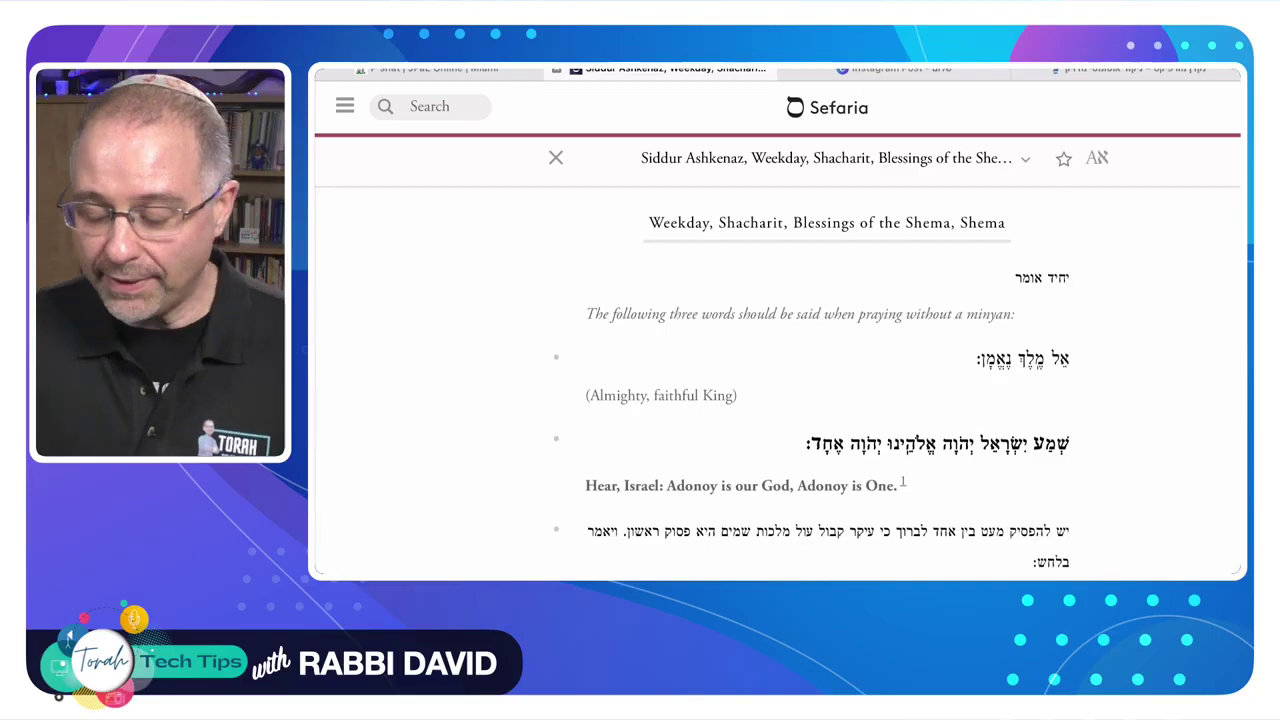
# Copy the bold Shema Yisrael verse and paste it into a new subheading below שלום in the Canva design
pyautogui.doubleClick(1051, 444)
pyautogui.moveTo(1033, 462); pyautogui.dragTo(806, 462)
pyautogui.click(869, 403)
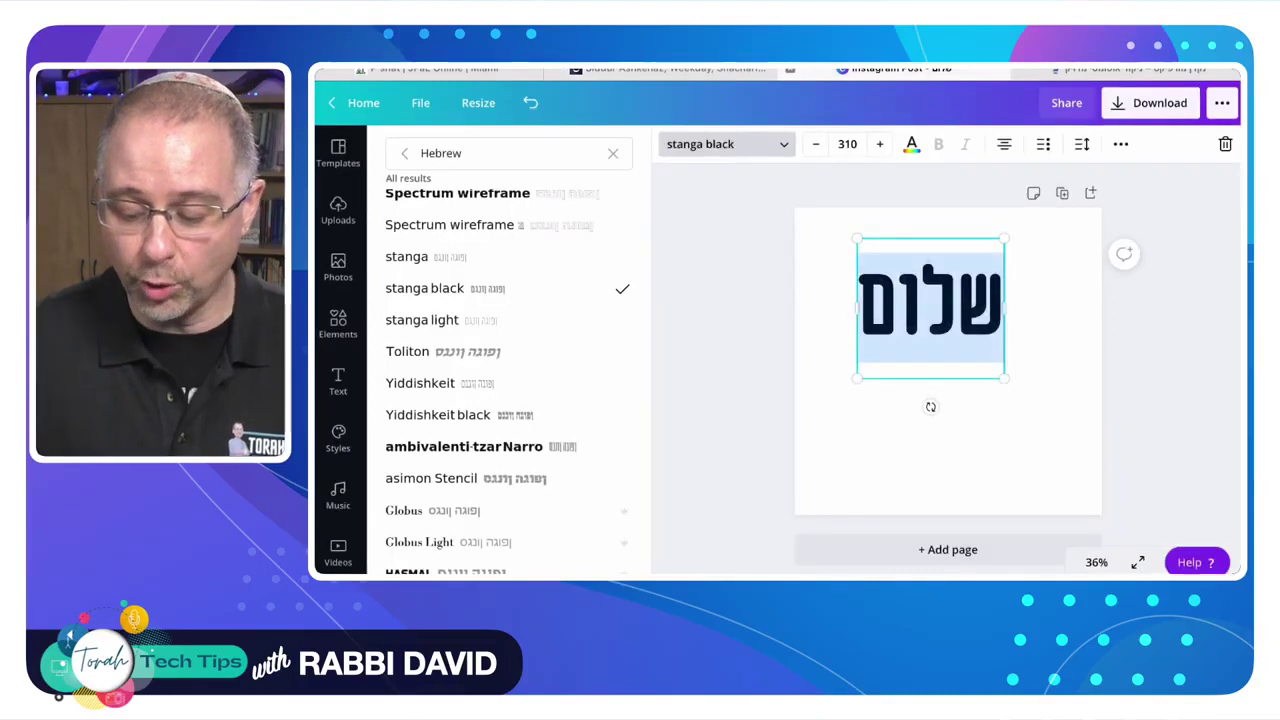
pyautogui.click(455, 278)
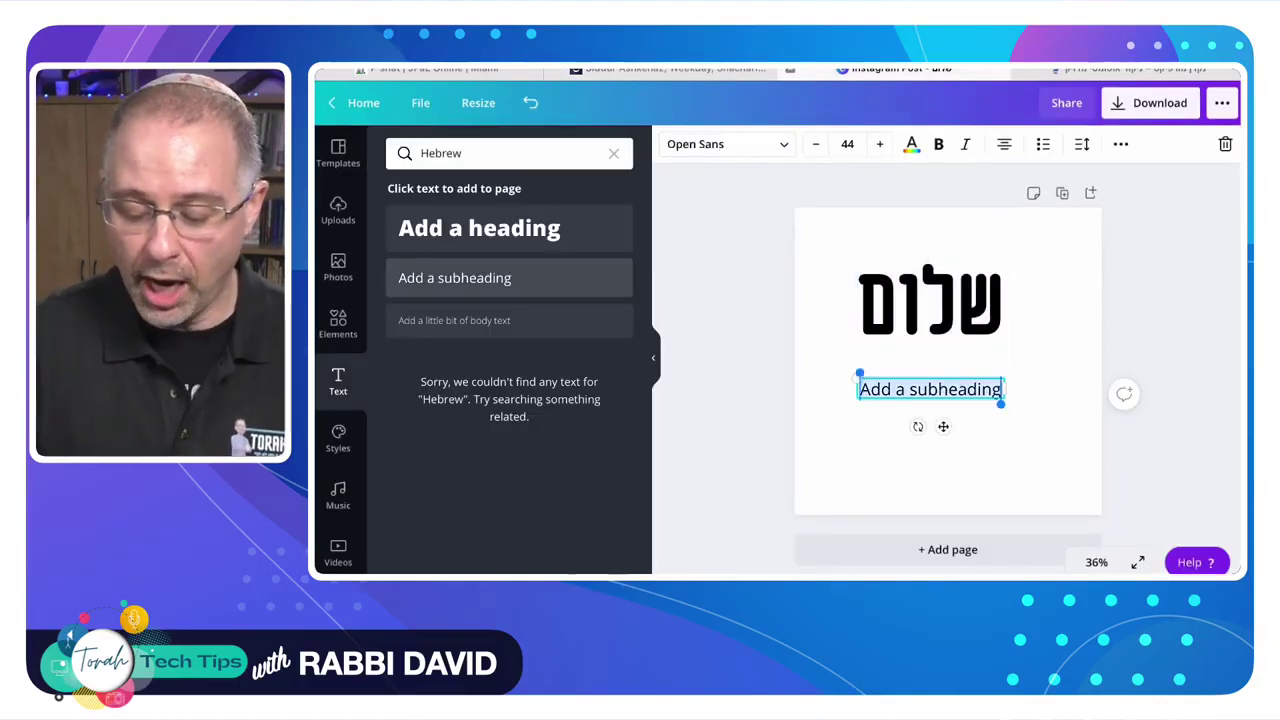
pyautogui.hotkey('ctrl', 'v')
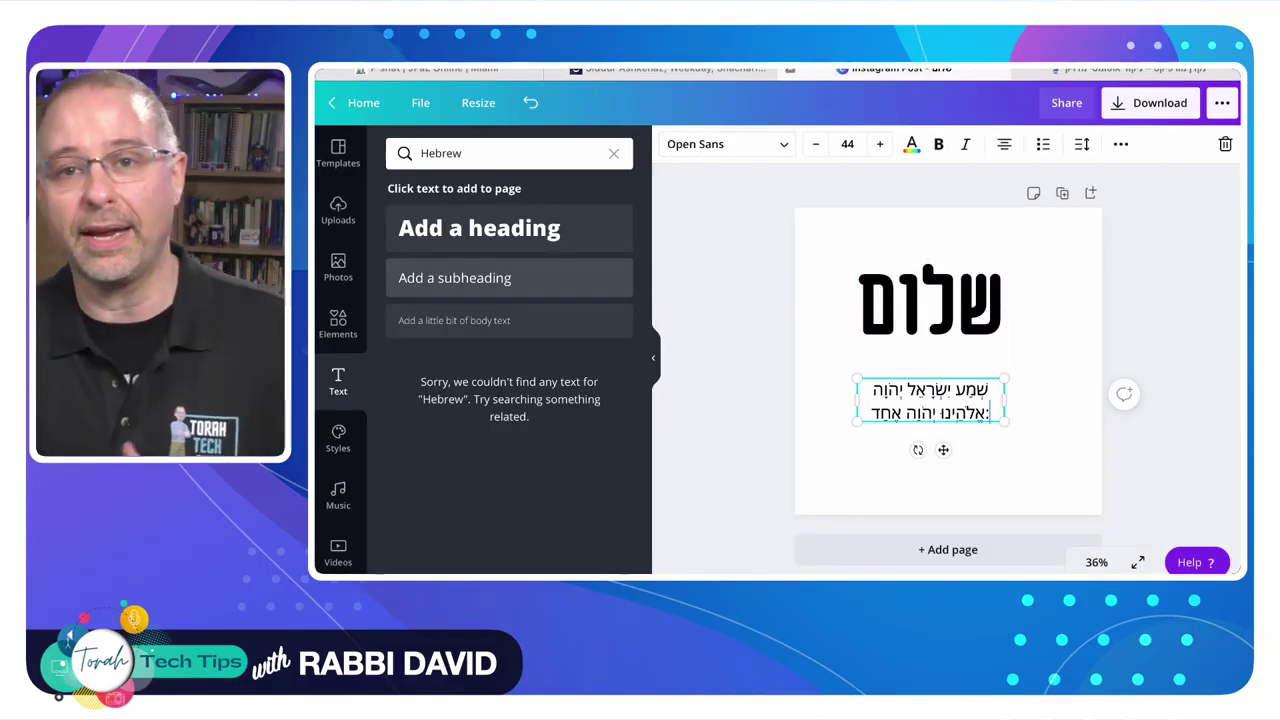
# Enlarge the pasted Shema verse to font size 77.1 and set its text direction to right-to-left
pyautogui.moveTo(1004, 420); pyautogui.dragTo(1114, 455)
pyautogui.click(1121, 144)
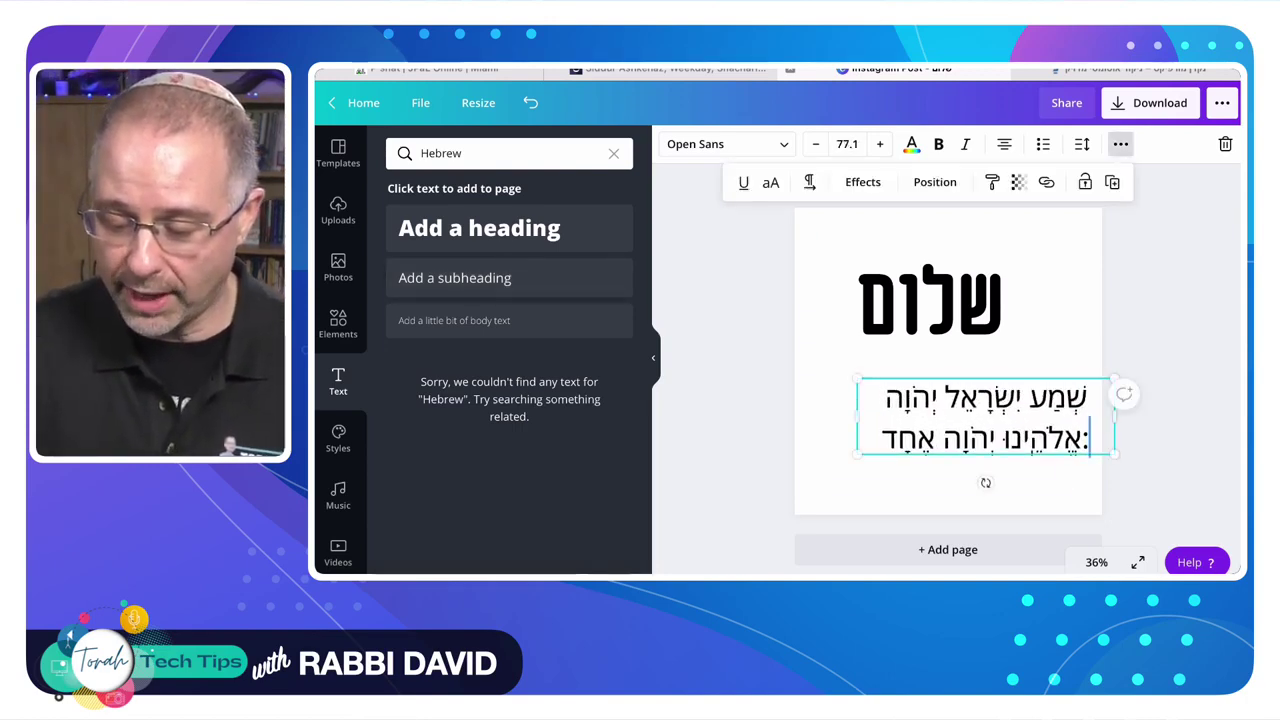
pyautogui.click(809, 182)
pyautogui.press('Escape')
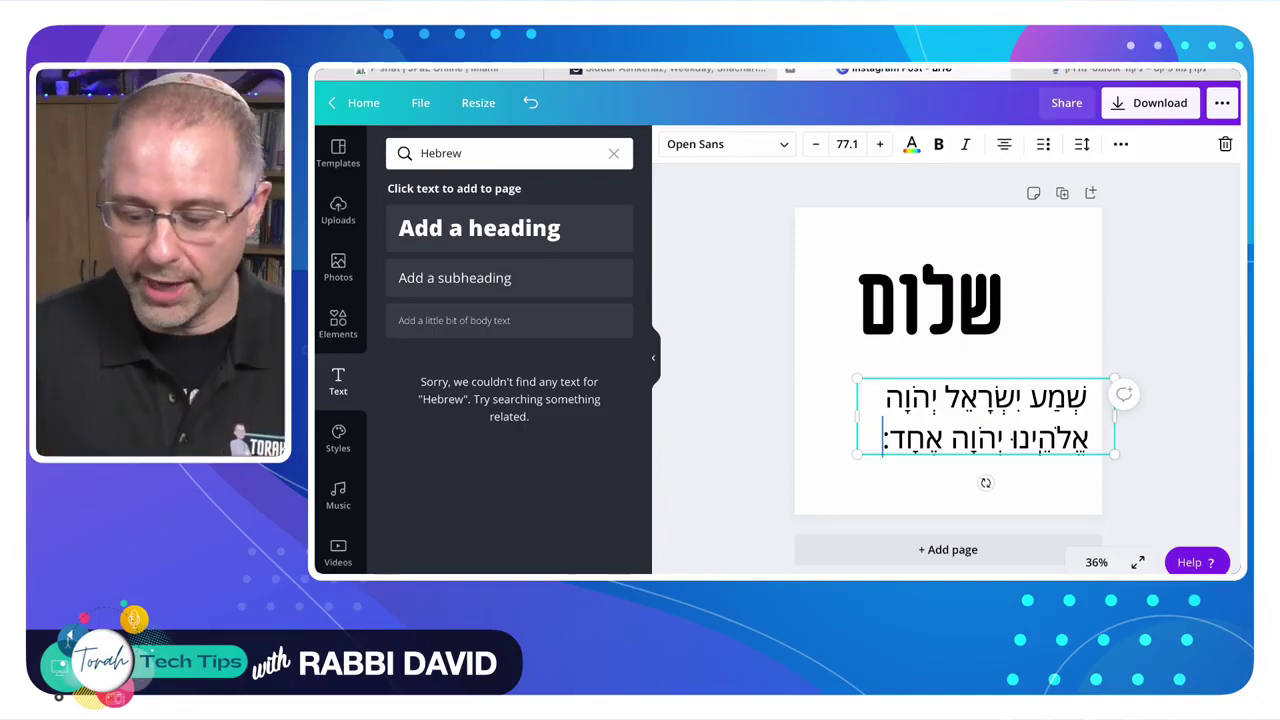
# Select the heading's text, then add vowel points to the word שלום on the Morfix Nakdan page and copy the result
pyautogui.click(960, 279)
pyautogui.click(956, 279)
pyautogui.hotkey('ctrl', 'a')
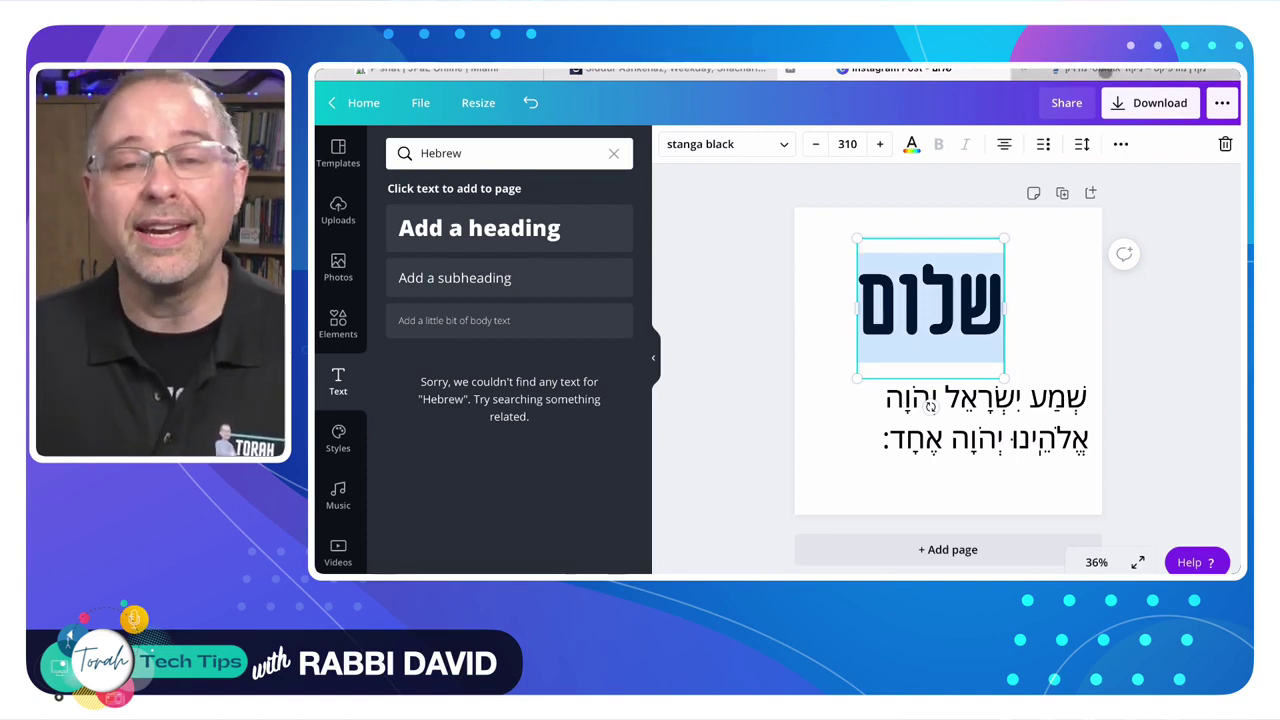
pyautogui.click(1104, 72)
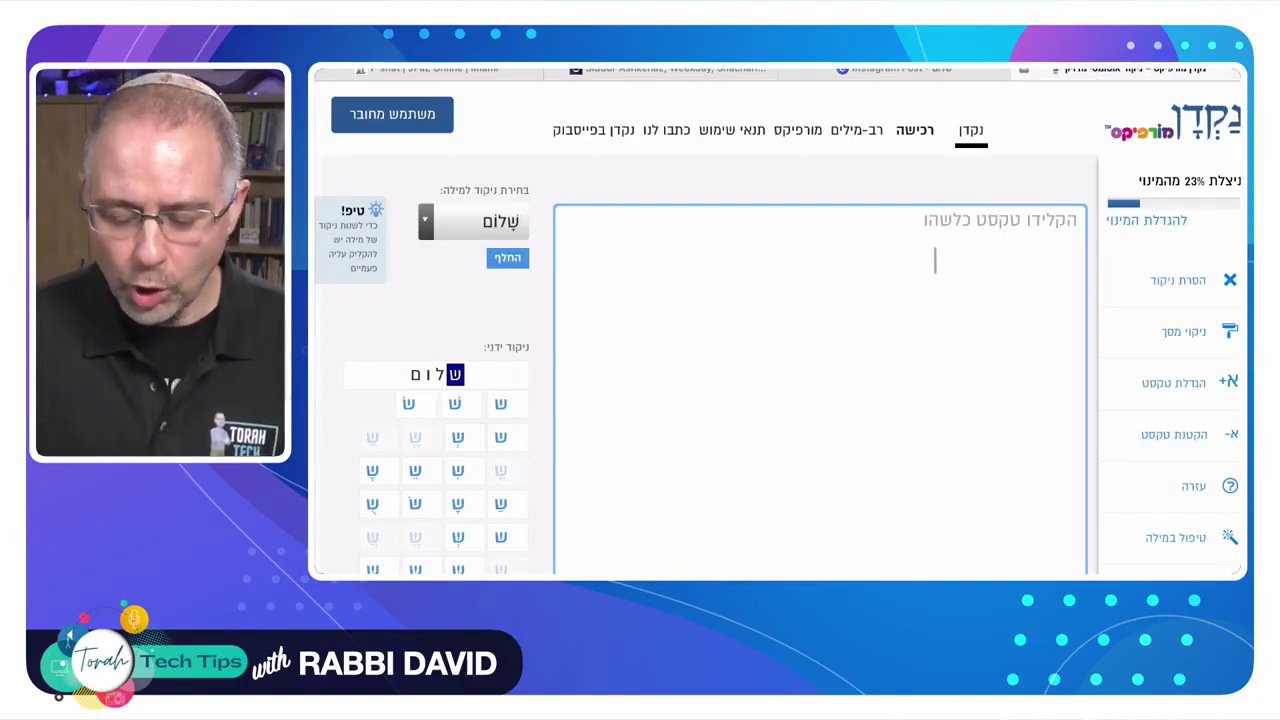
pyautogui.write('שלום')
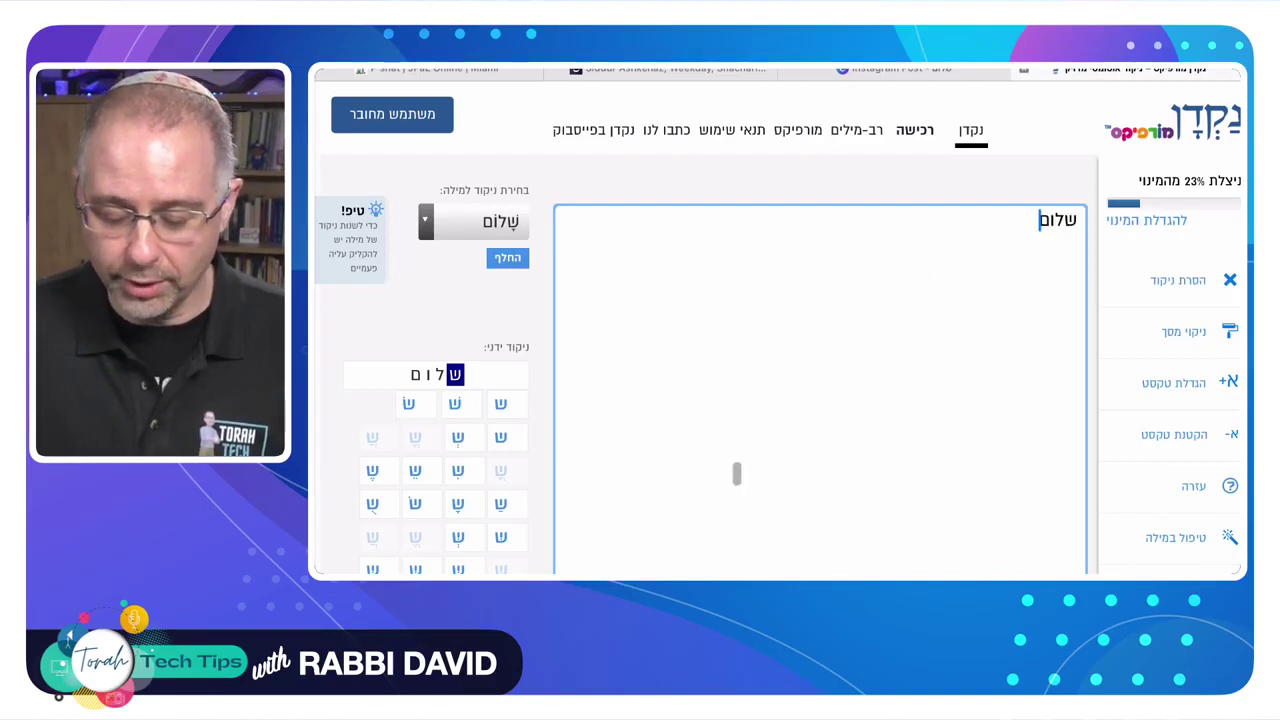
pyautogui.scroll(-2, 764, 437)
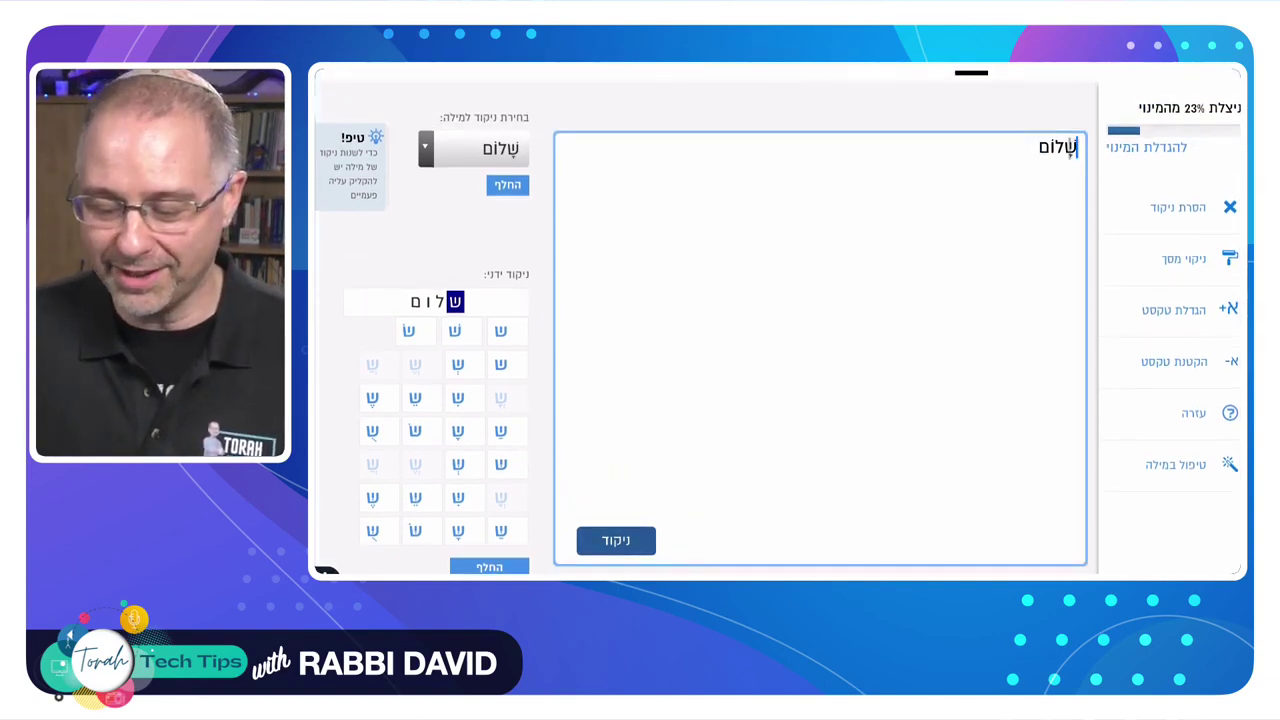
pyautogui.click(1070, 148)
pyautogui.doubleClick(1070, 149)
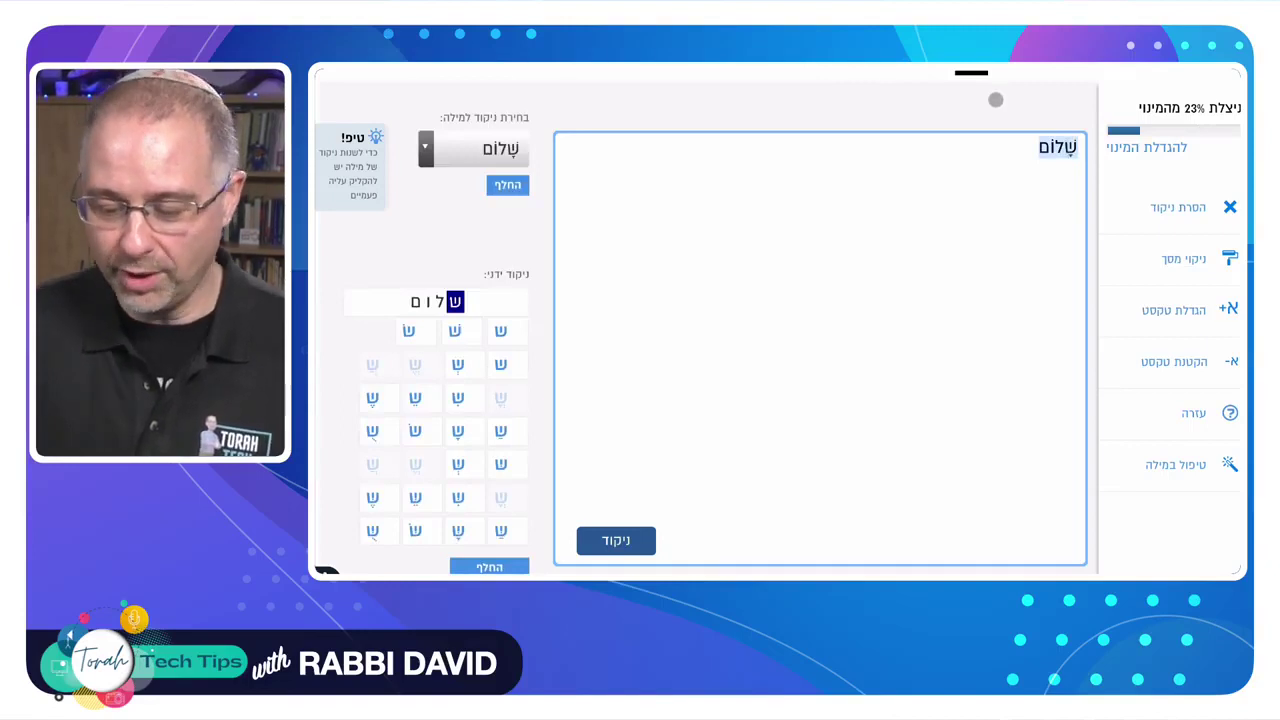
# Return to the Canva design and replace the selected heading text with the vowelized שָׁלוֹם
pyautogui.scroll(3, 995, 100)
pyautogui.click(902, 70)
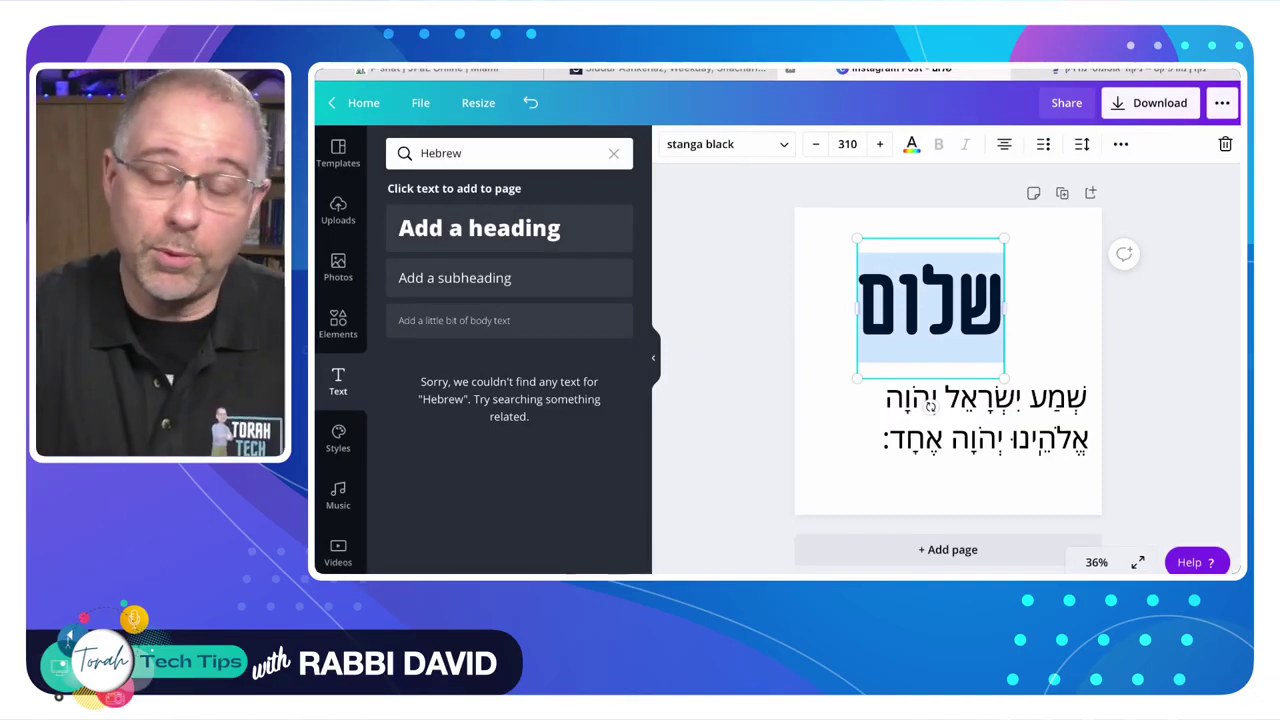
pyautogui.write('שָׁלוֹם')
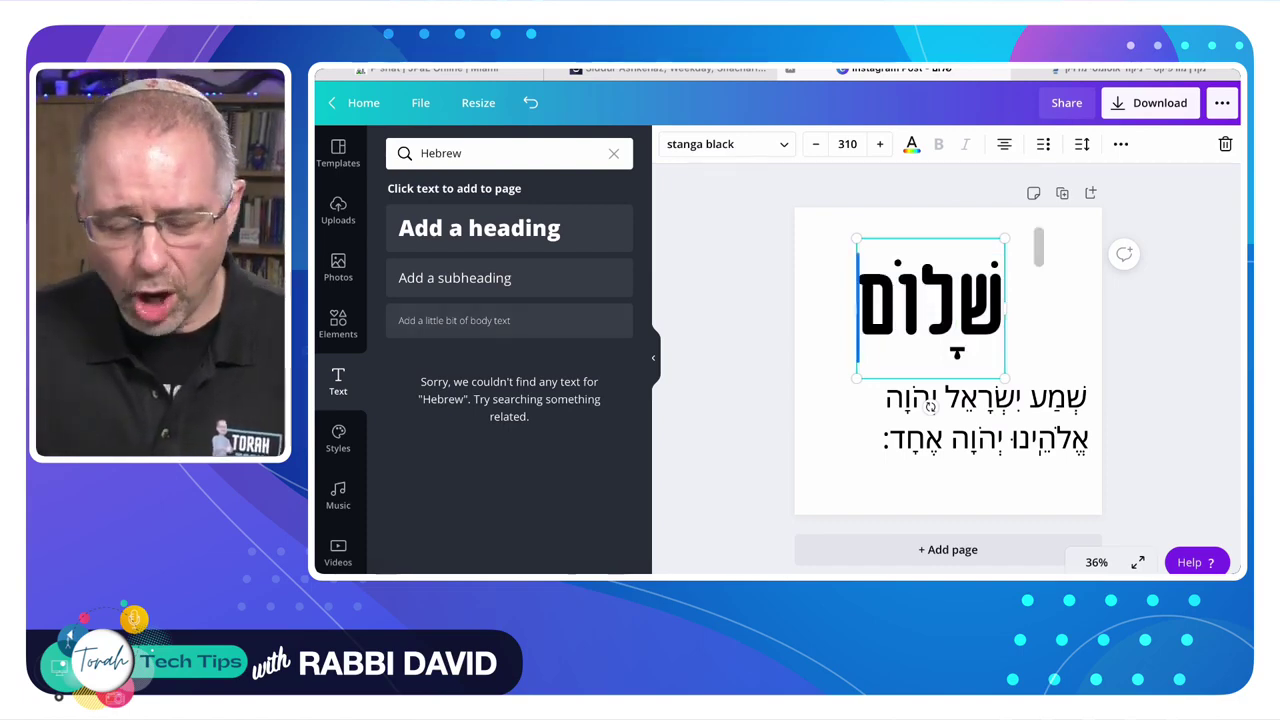
# Try the fonts stanga and Parshendata on the vowelized heading, and set it to Omes
pyautogui.click(784, 145)
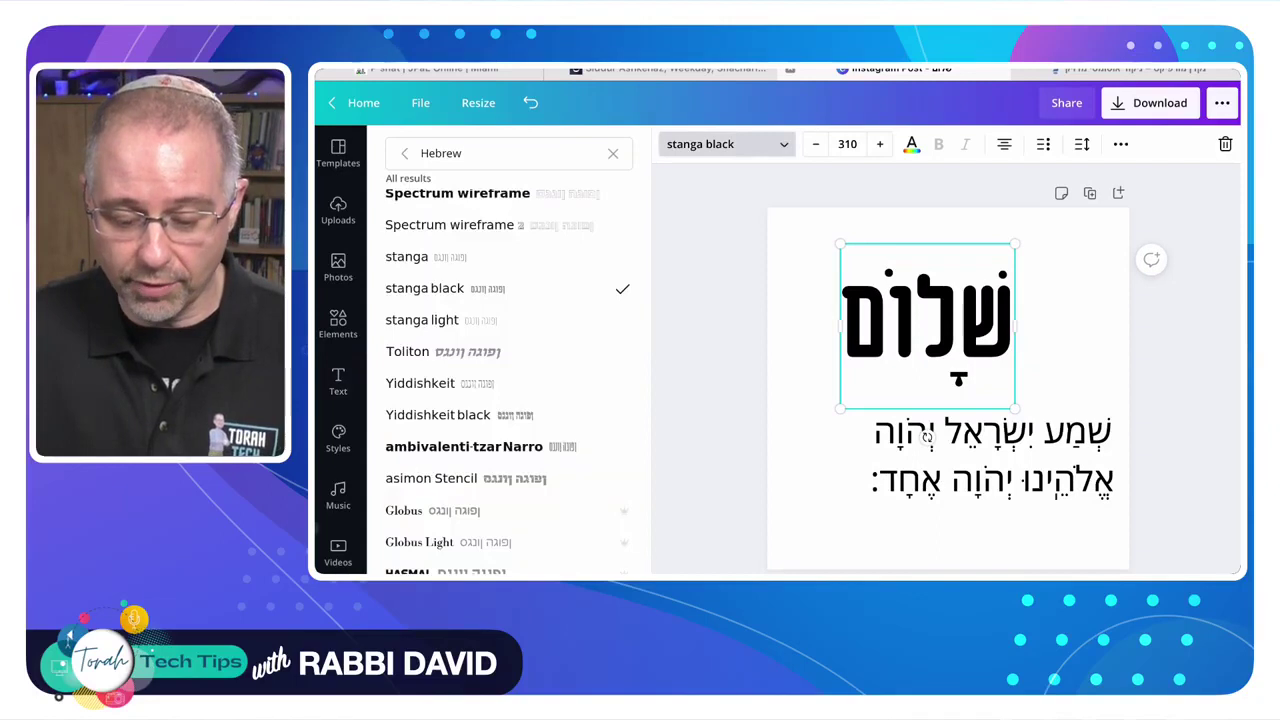
pyautogui.click(476, 257)
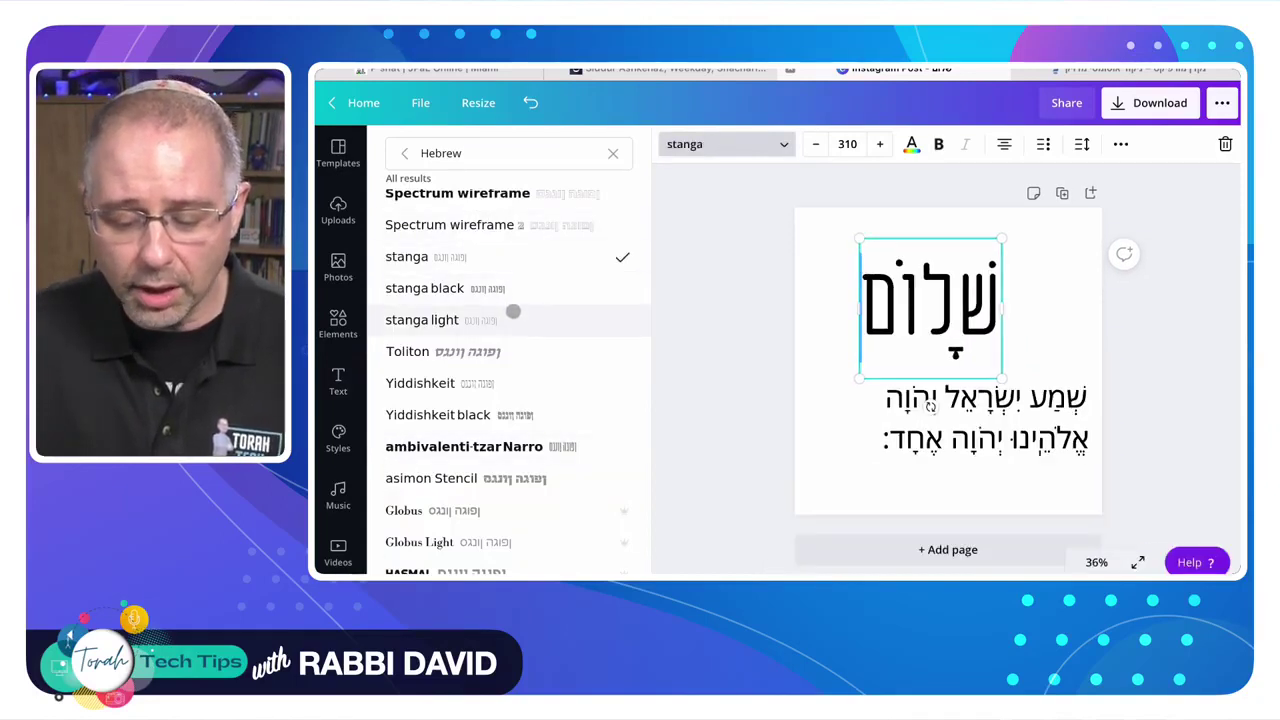
pyautogui.scroll(1, 507, 308)
pyautogui.scroll(8, 507, 308)
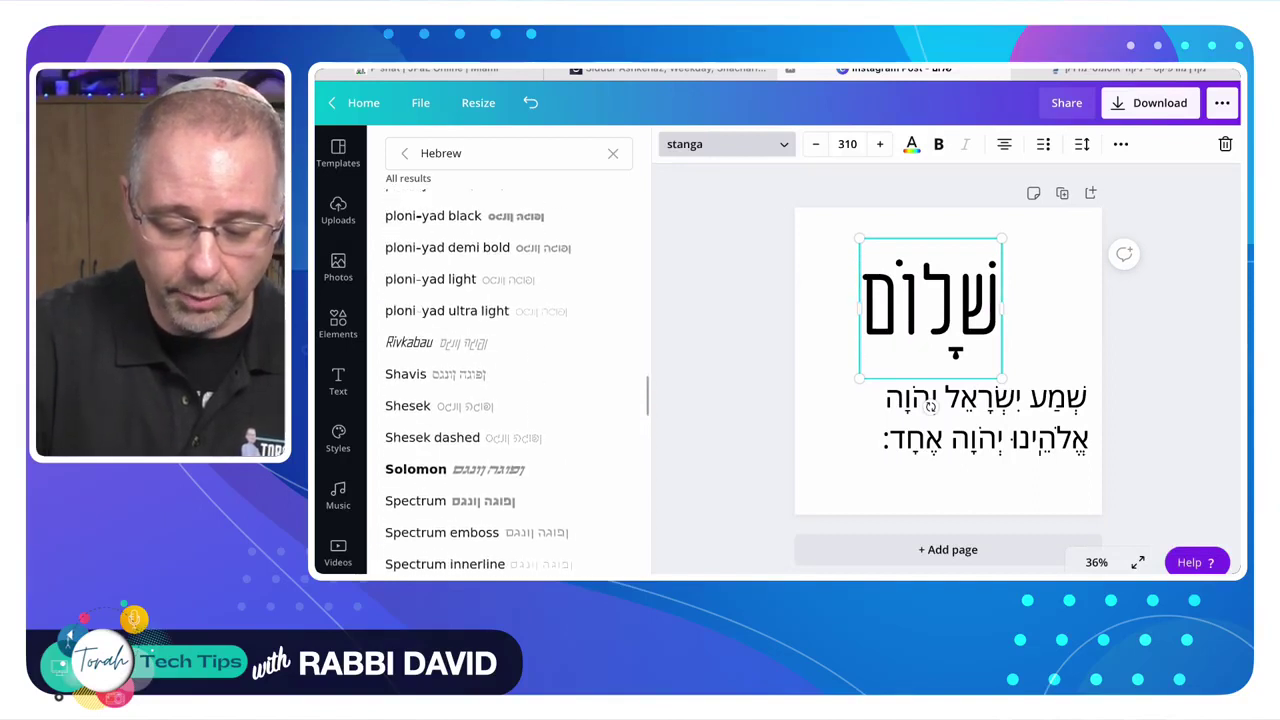
pyautogui.scroll(5, 507, 308)
pyautogui.click(424, 247)
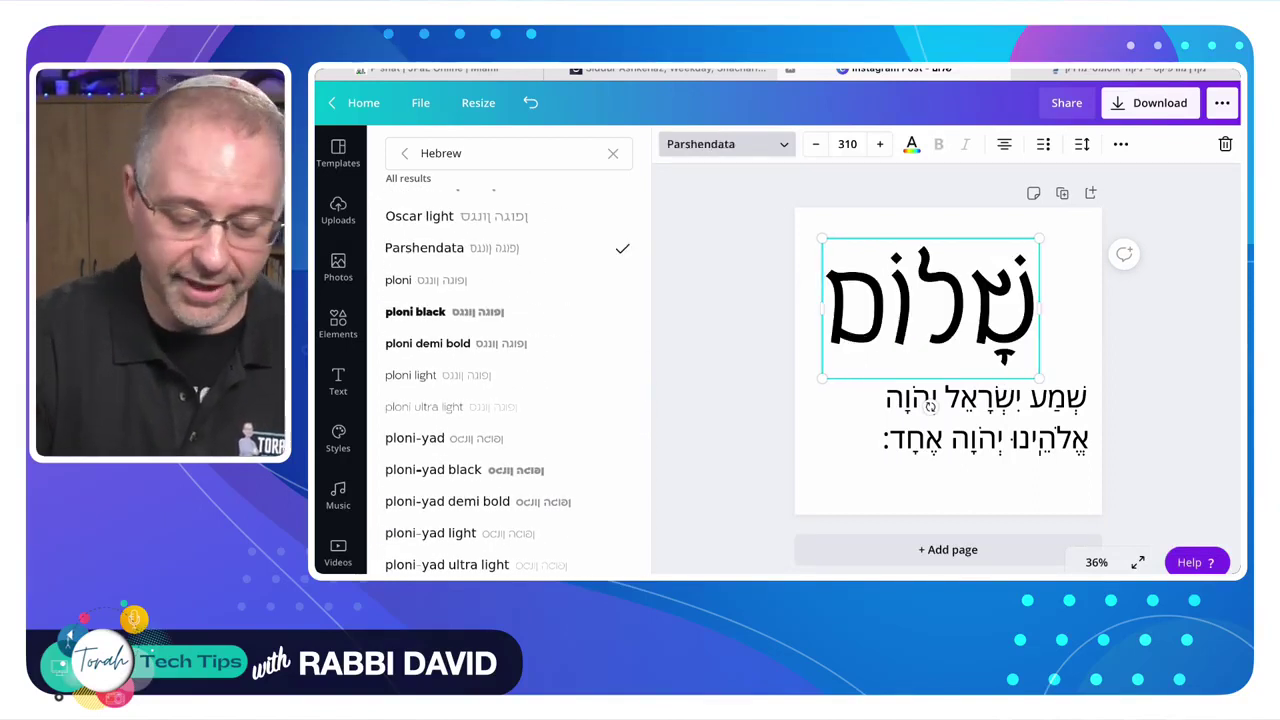
pyautogui.scroll(3, 507, 380)
pyautogui.click(437, 244)
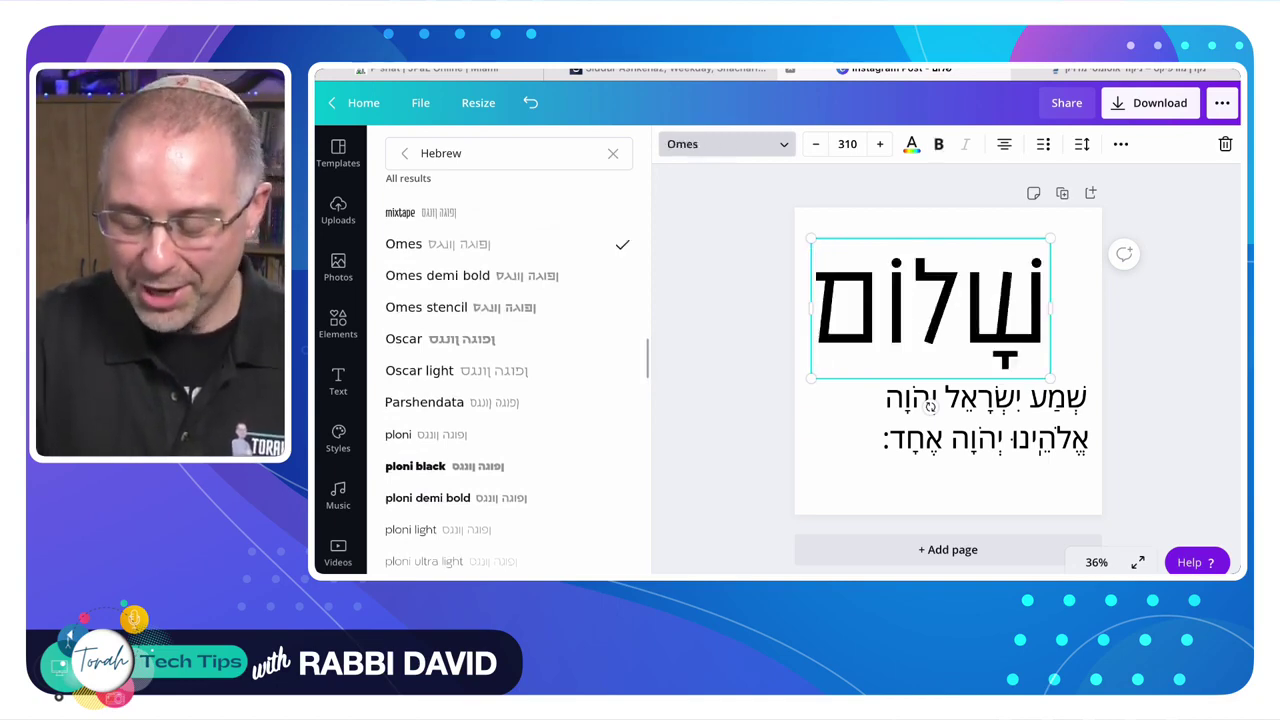